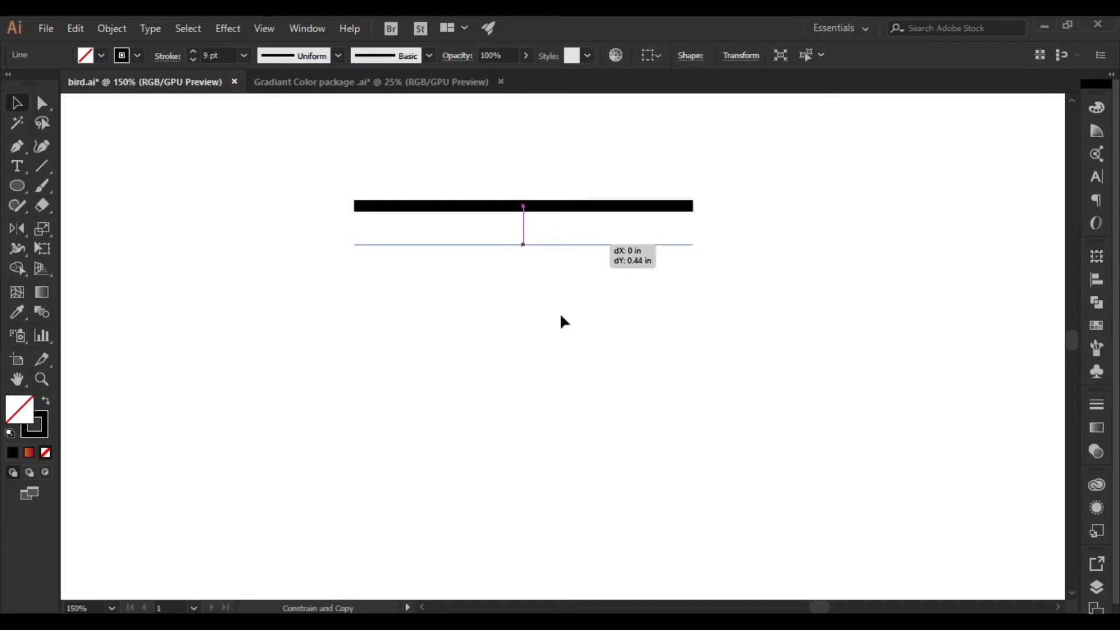
- Duplicate the horizontal line about 0.44 in below itself and repeat the copy until there are nine evenly spaced lines
drag(560, 316, 559, 317)
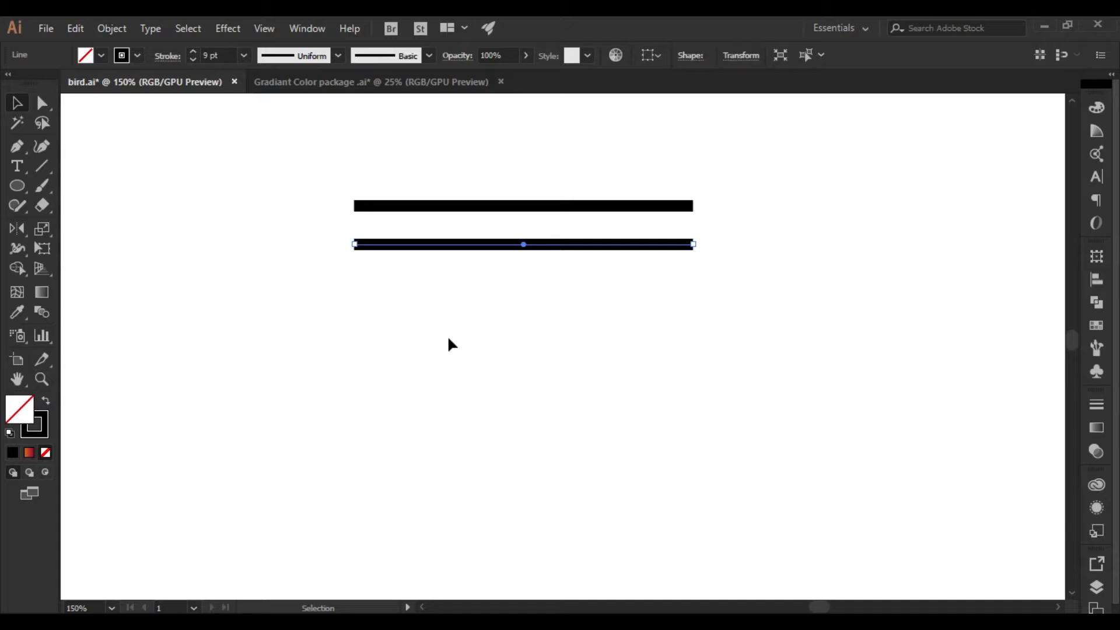
key(a)
key(ctrl+d)
key(ctrl+d)
key(ctrl+d)
key(ctrl+d)
key(ctrl+d)
key(ctrl+d)
key(ctrl+d)
key(v)
- Select all nine horizontal lines and group them
drag(309, 155, 524, 547)
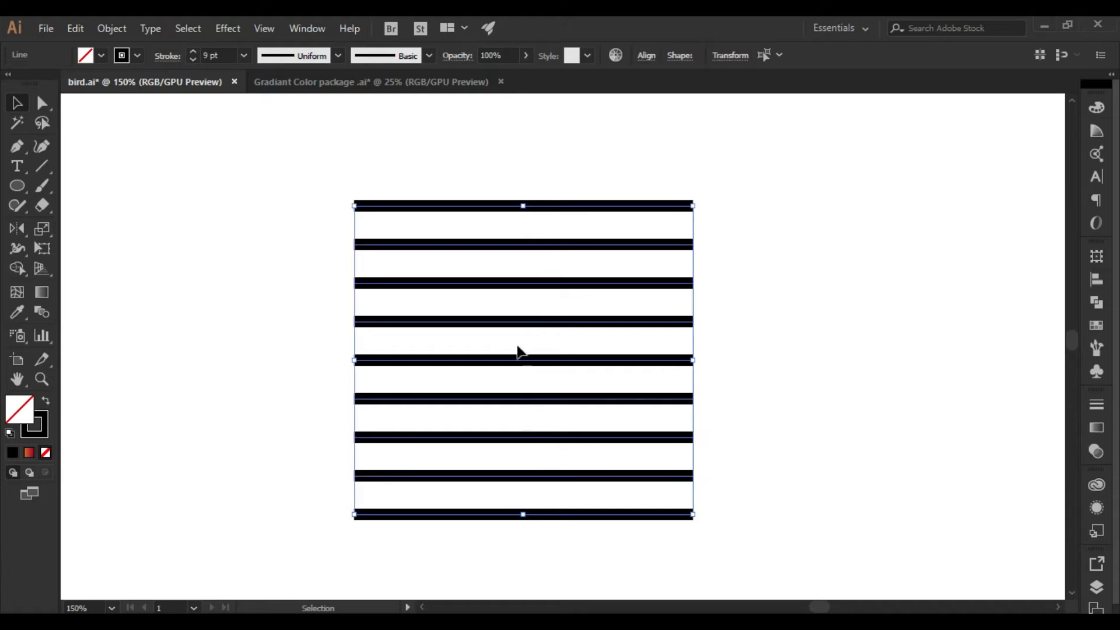
key(a)
key(v)
right_click(505, 216)
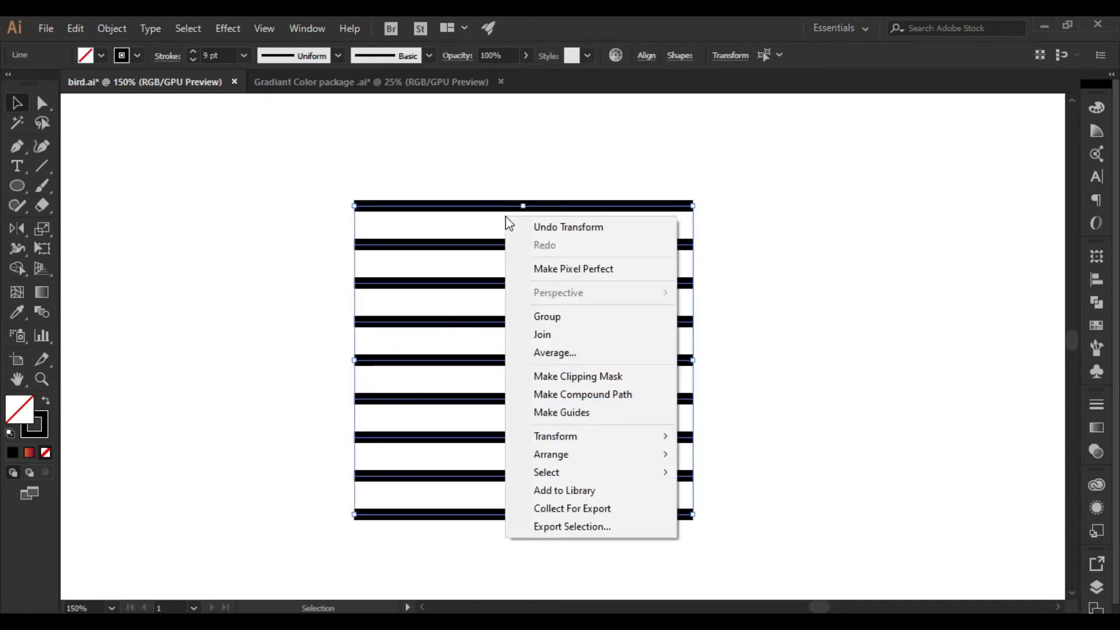
click(551, 318)
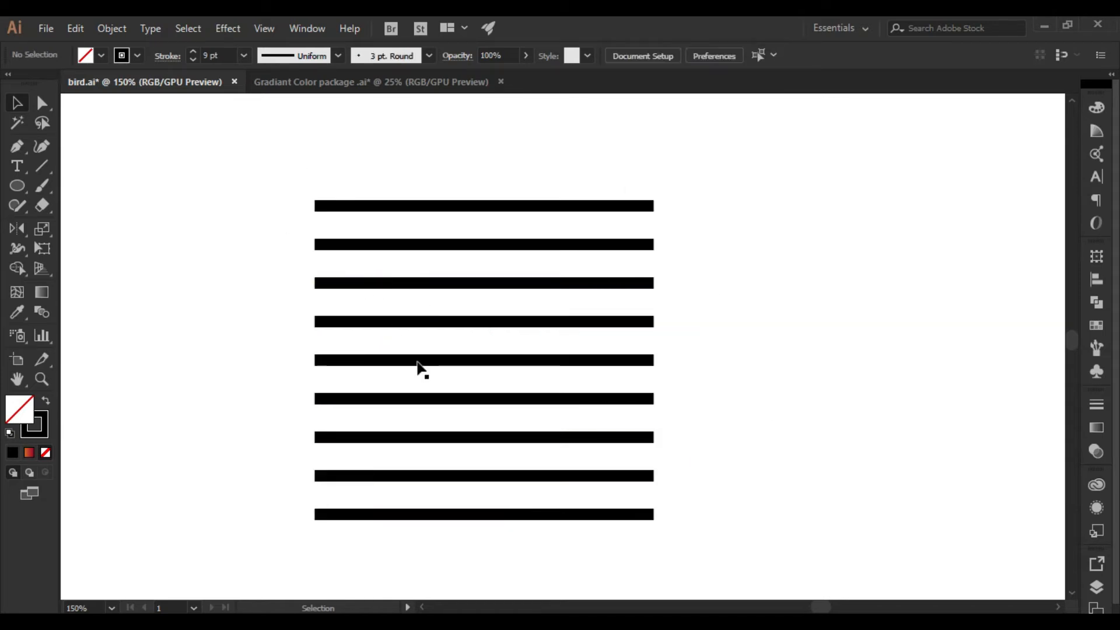
- Draw a circle about 3.4 in wide over the lines and centre it with the group horizontally and vertically
key(l)
drag(483, 340, 642, 439)
key(v)
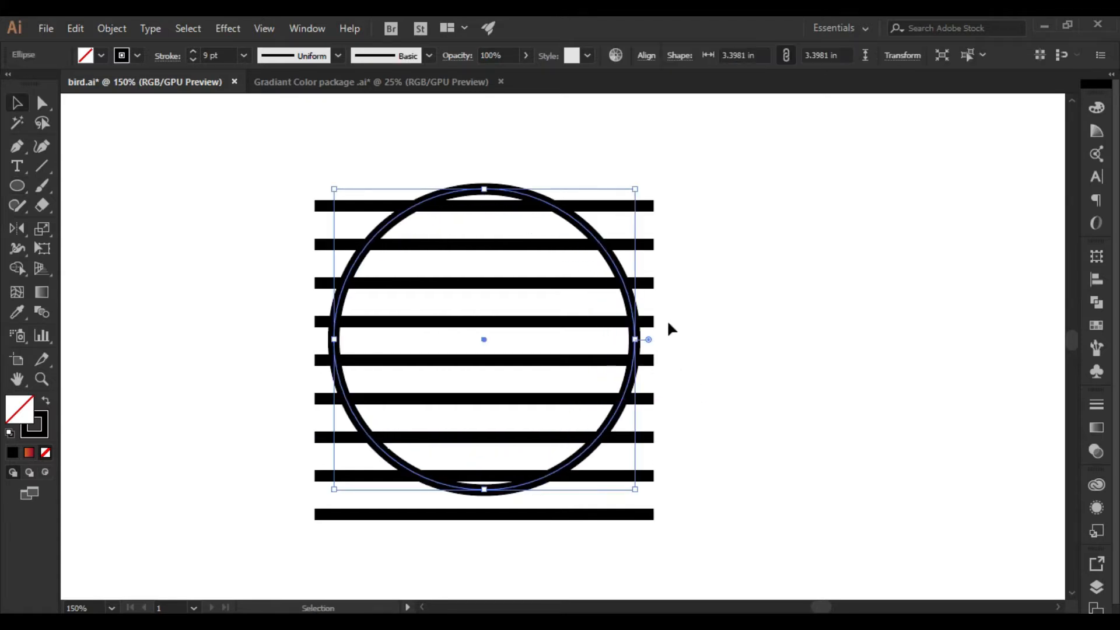
drag(273, 165, 740, 510)
click(699, 61)
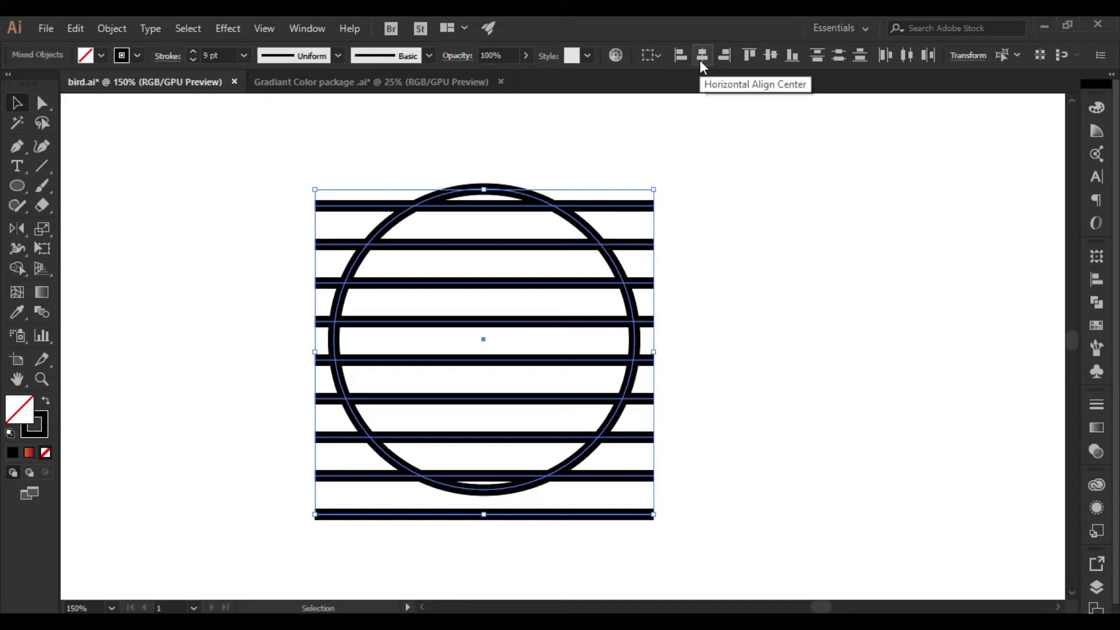
click(772, 58)
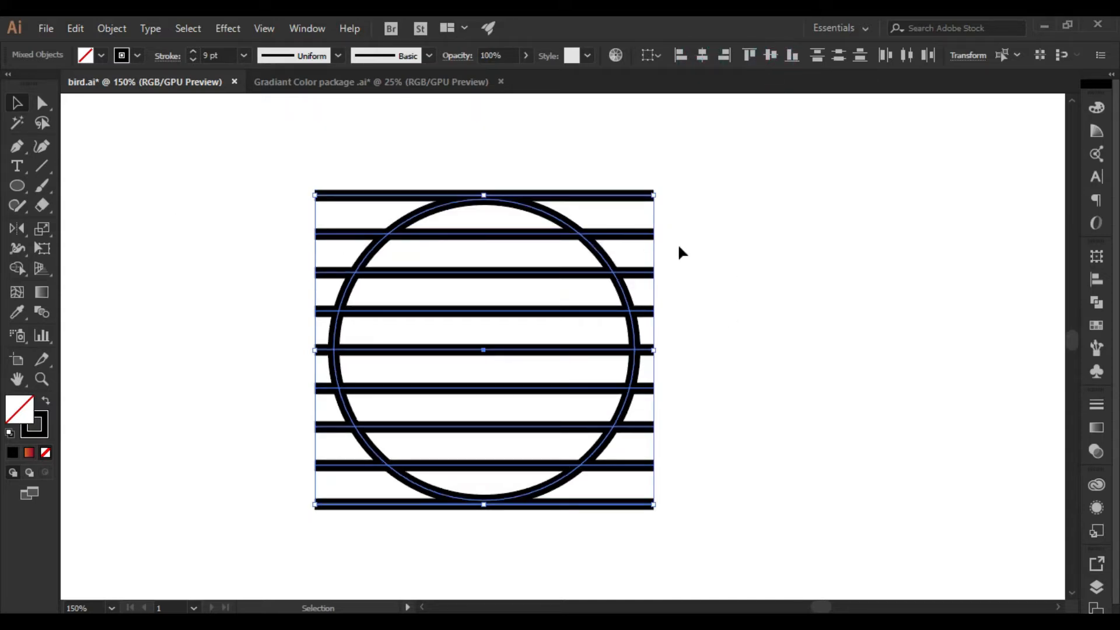
click(765, 296)
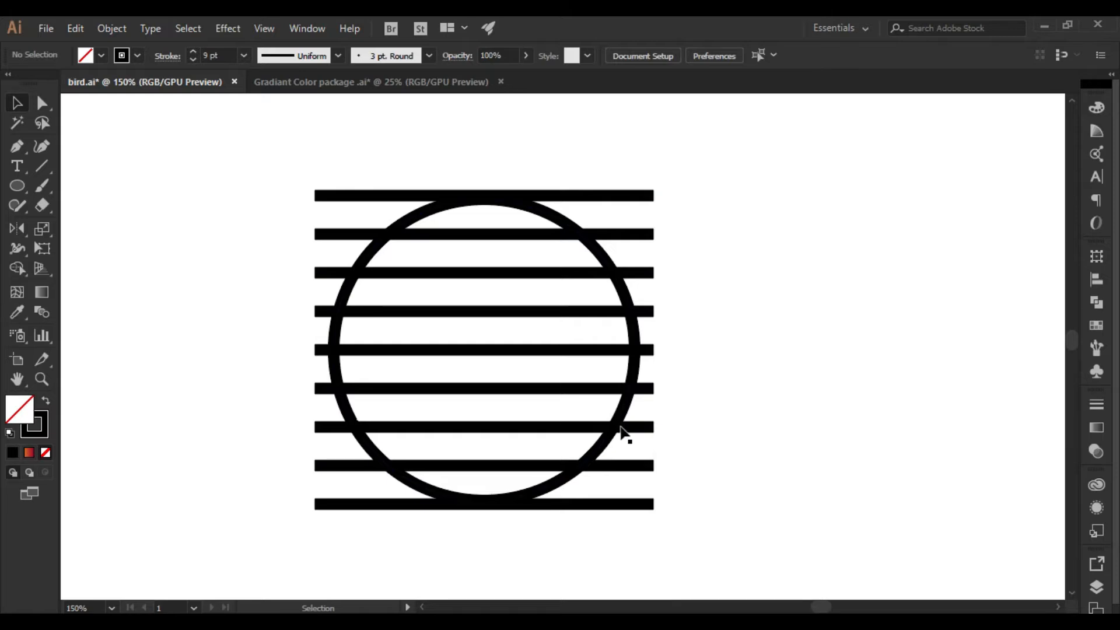
- Enlarge the circle from its centre to about 3.79 in so it extends past the outermost lines
click(624, 408)
drag(484, 511, 485, 518)
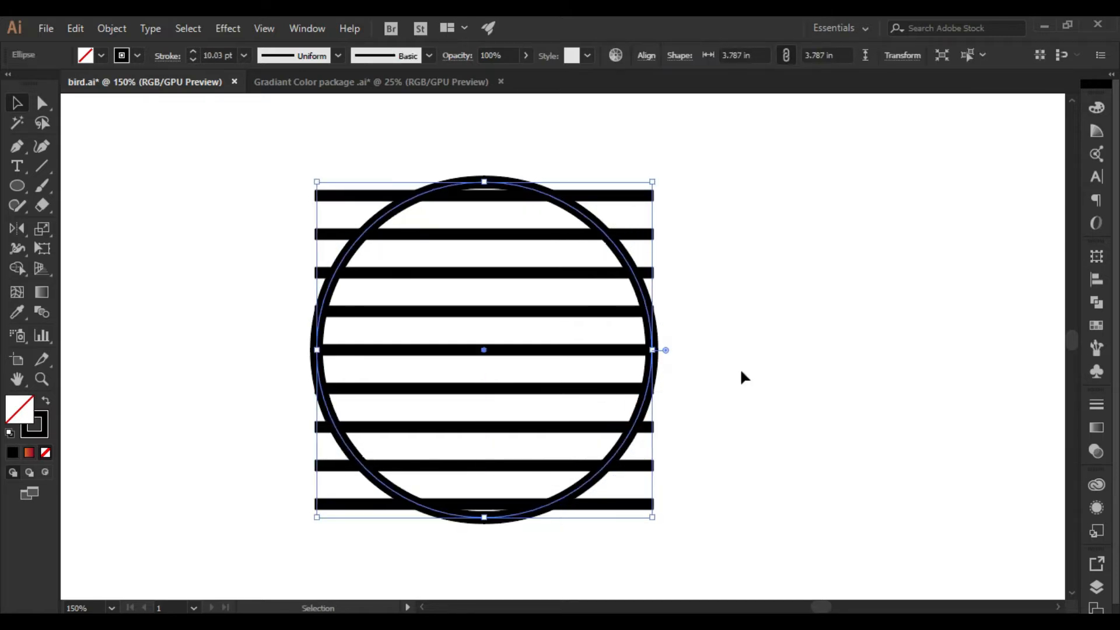
click(732, 299)
- Widen the line group beyond the circle's sides and align both to each other's horizontal and vertical centres
click(576, 311)
drag(654, 350, 694, 350)
drag(230, 161, 839, 396)
click(708, 58)
click(770, 54)
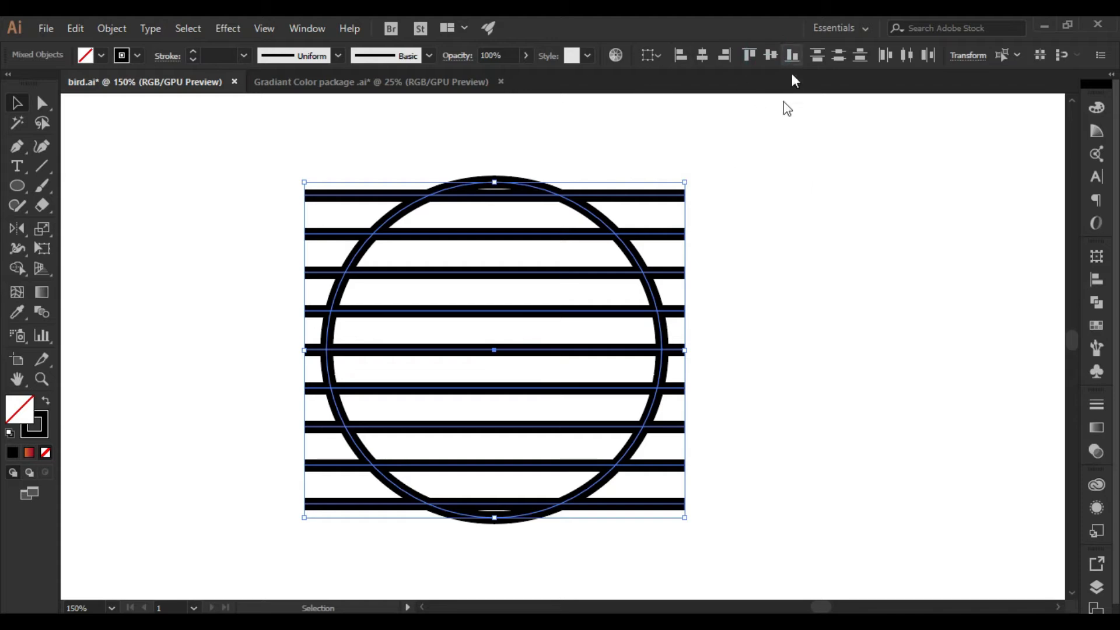
- Trim away the line ends outside the circle on both sides with the Shape Builder tool
click(17, 269)
mouse_move(330, 153)
mouse_down()
mouse_move(307, 306)
mouse_move(313, 436)
mouse_up()
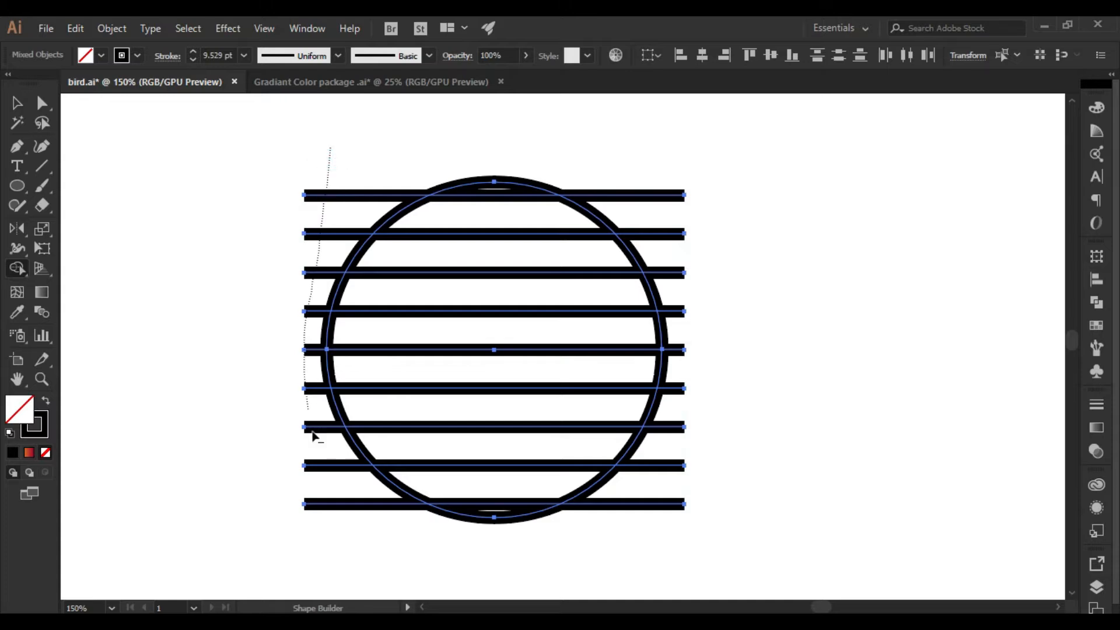
drag(329, 517, 330, 522)
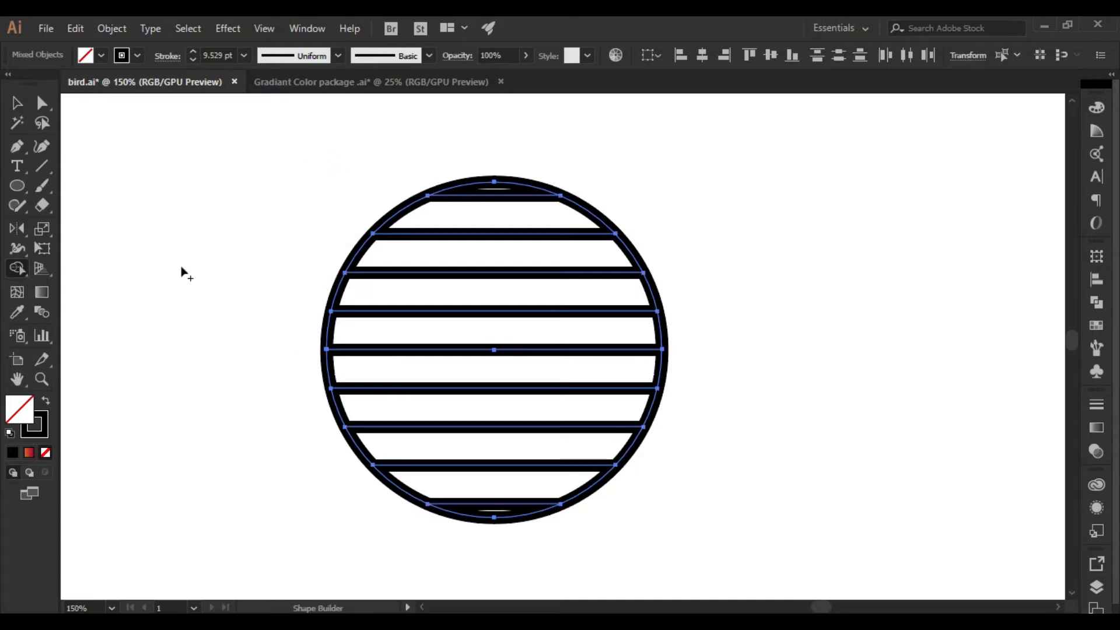
- Delete the circle so that only the trimmed lines are left
click(16, 104)
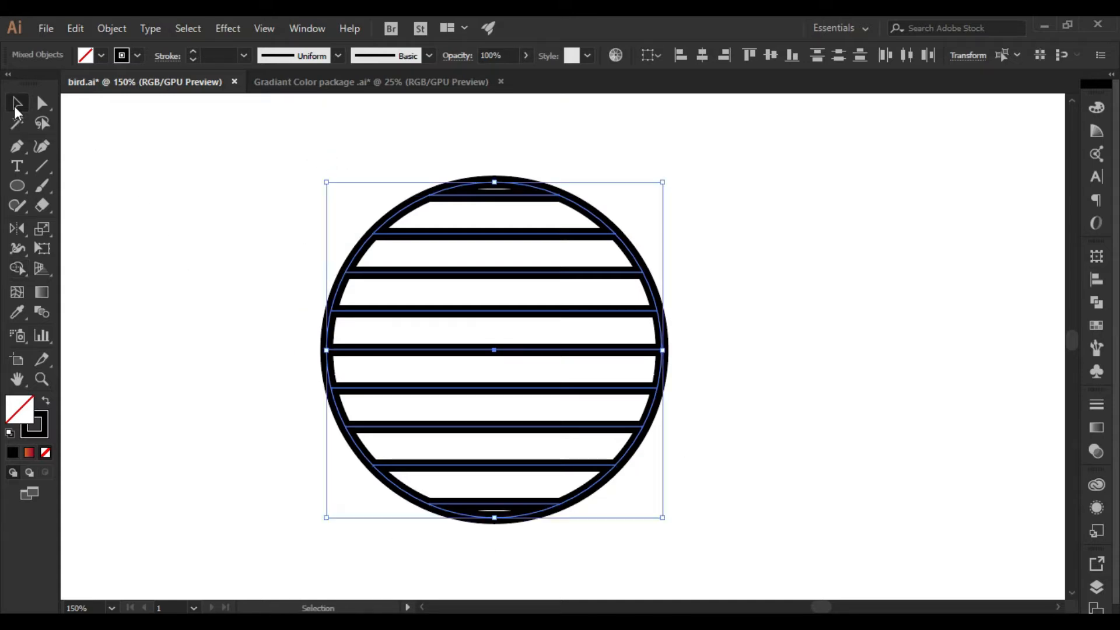
click(253, 252)
click(600, 217)
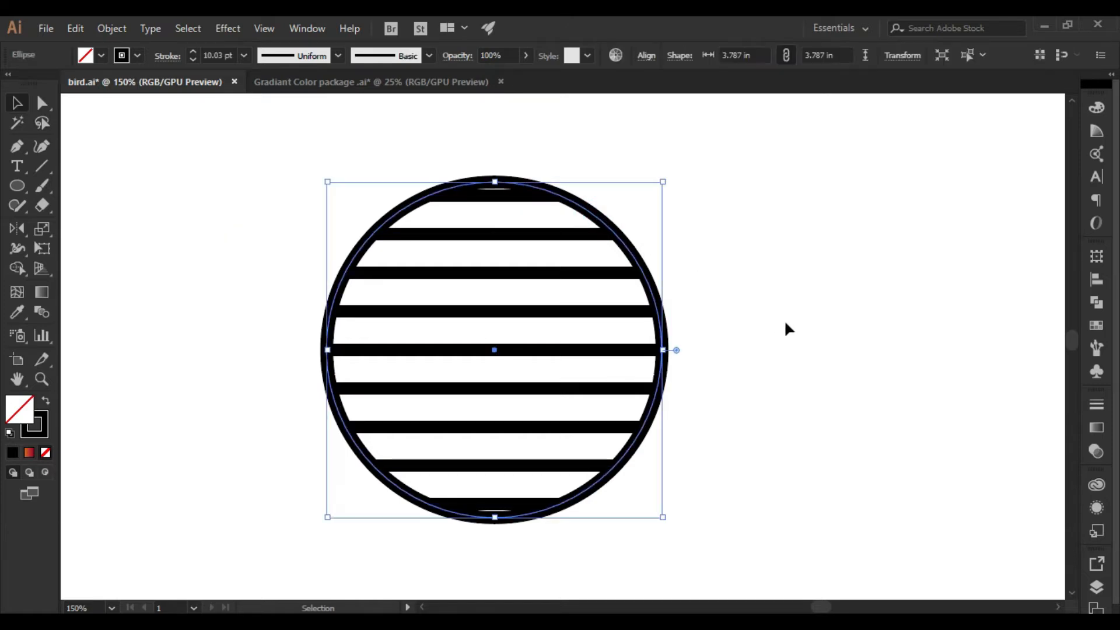
key(Delete)
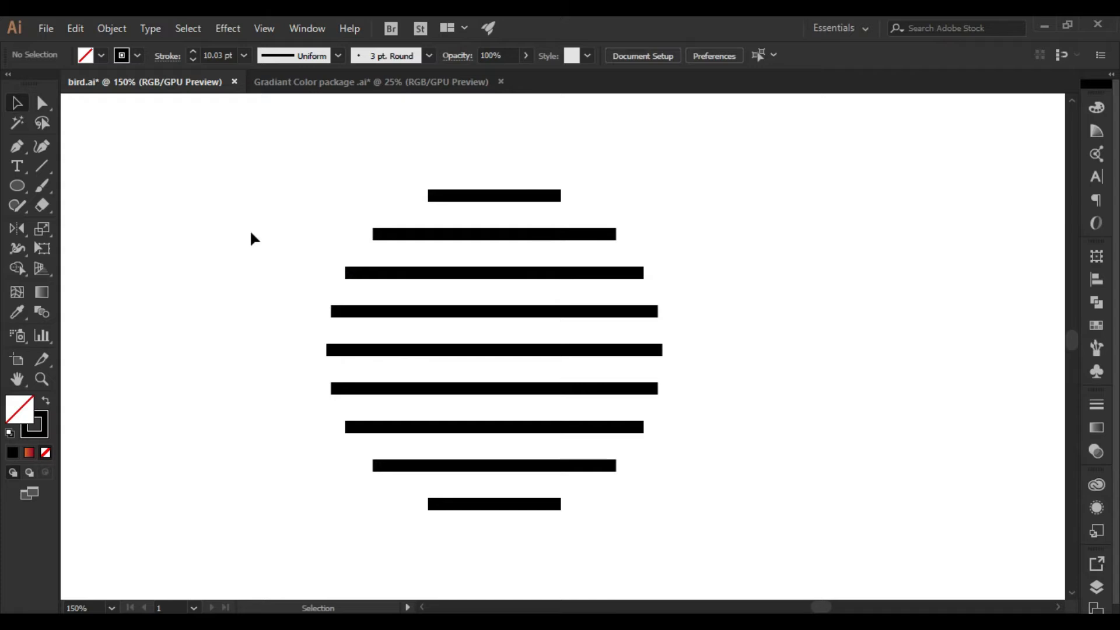
- Give all the trimmed lines round stroke caps
drag(284, 169, 750, 553)
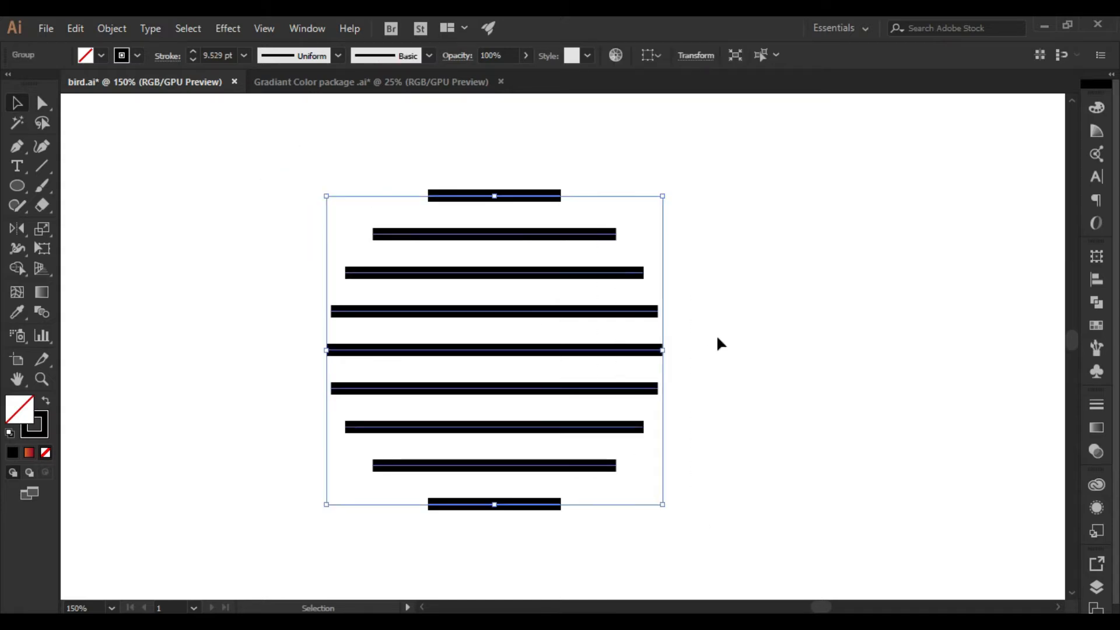
click(1096, 406)
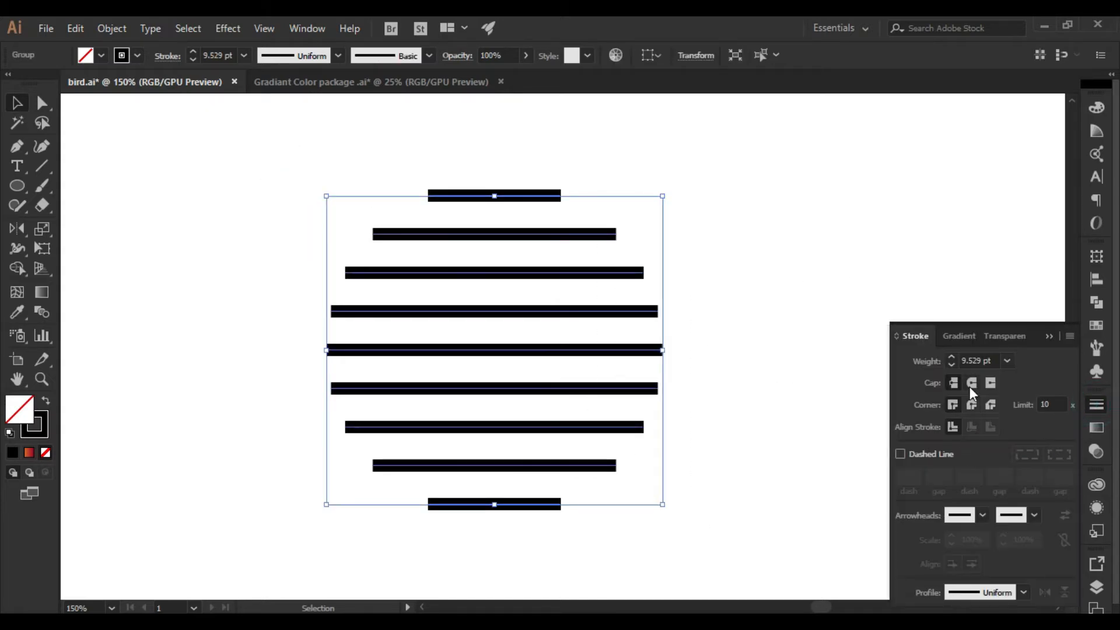
click(971, 383)
click(796, 344)
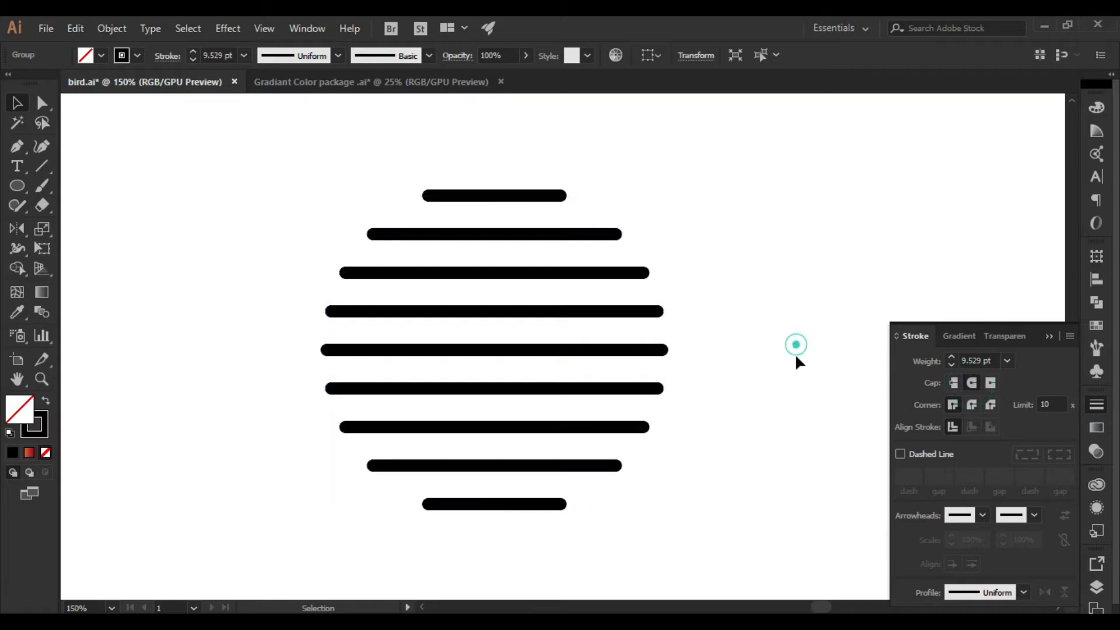
- Rotate the whole line group 90 degrees so the lines stand vertically
drag(796, 357, 744, 369)
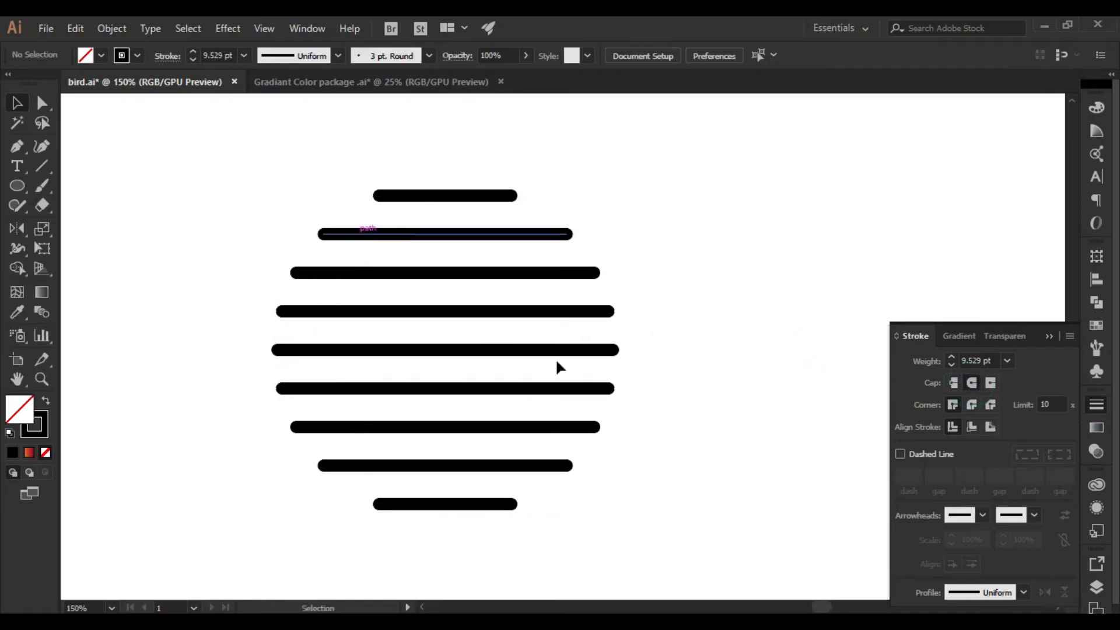
drag(250, 155, 727, 505)
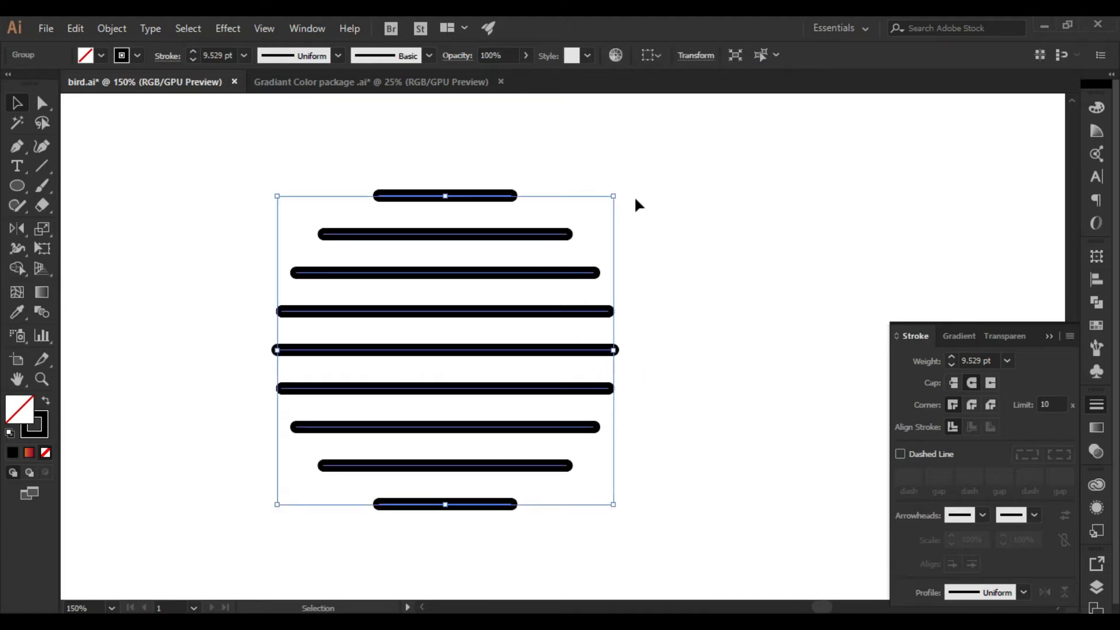
drag(615, 185, 627, 492)
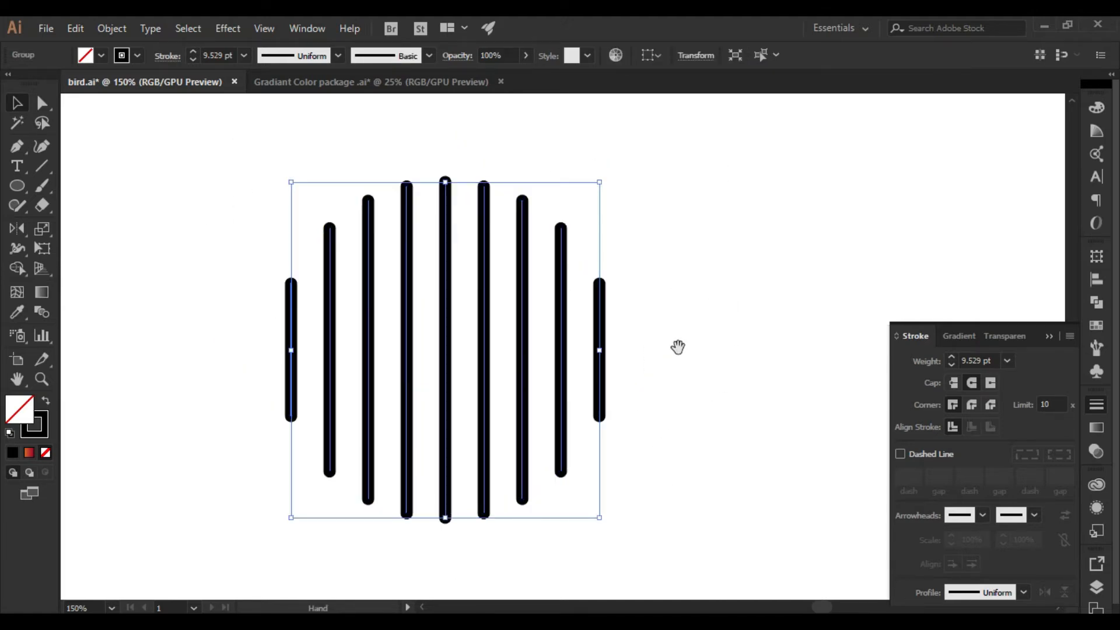
click(724, 322)
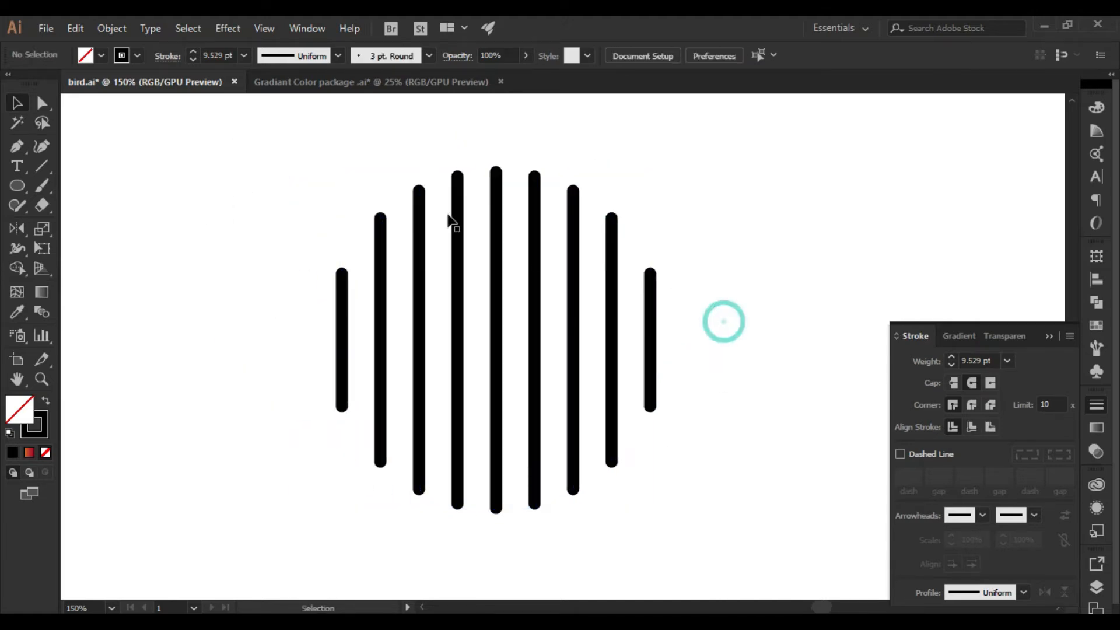
- Shorten the third line from each side by lowering its top anchor to the level of the outermost lines' tops
click(459, 177)
key(a)
click(411, 175)
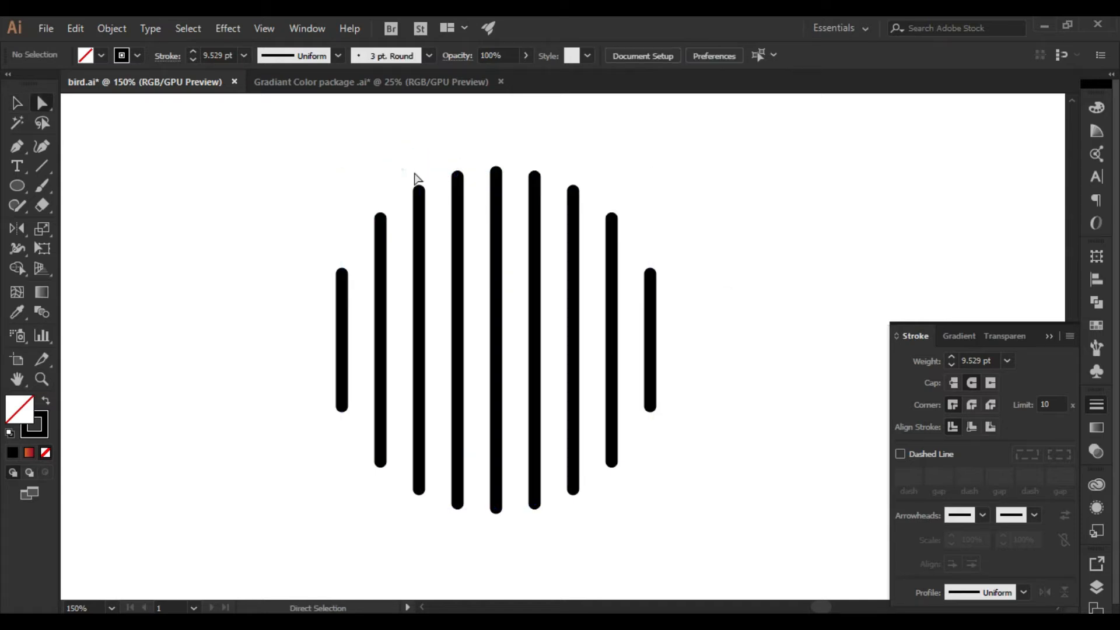
click(418, 191)
drag(419, 192, 421, 279)
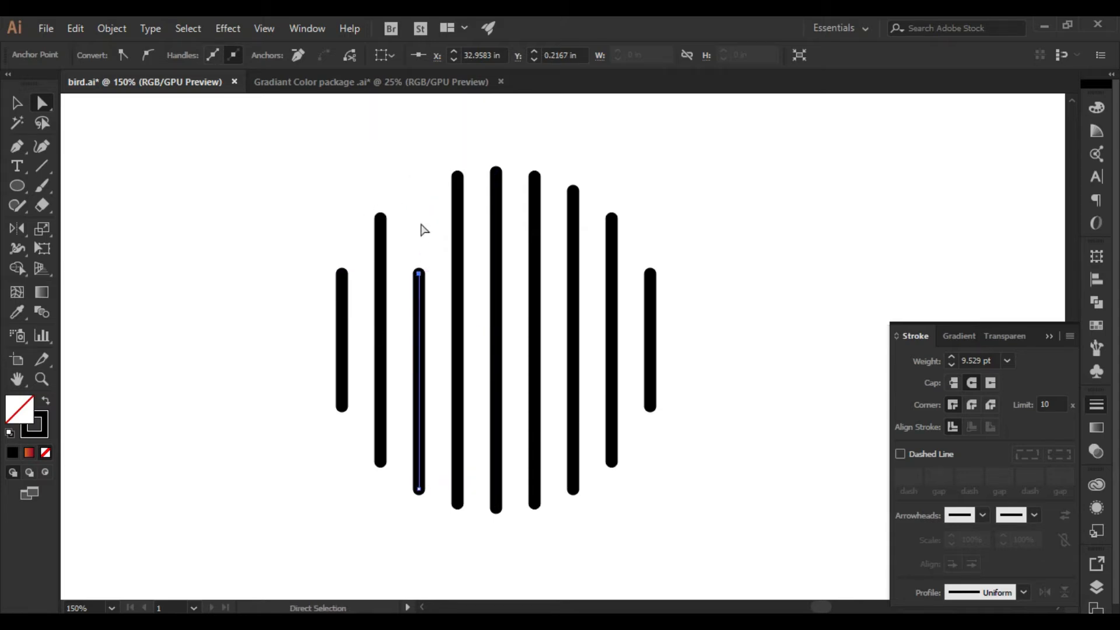
click(419, 273)
drag(575, 188, 575, 276)
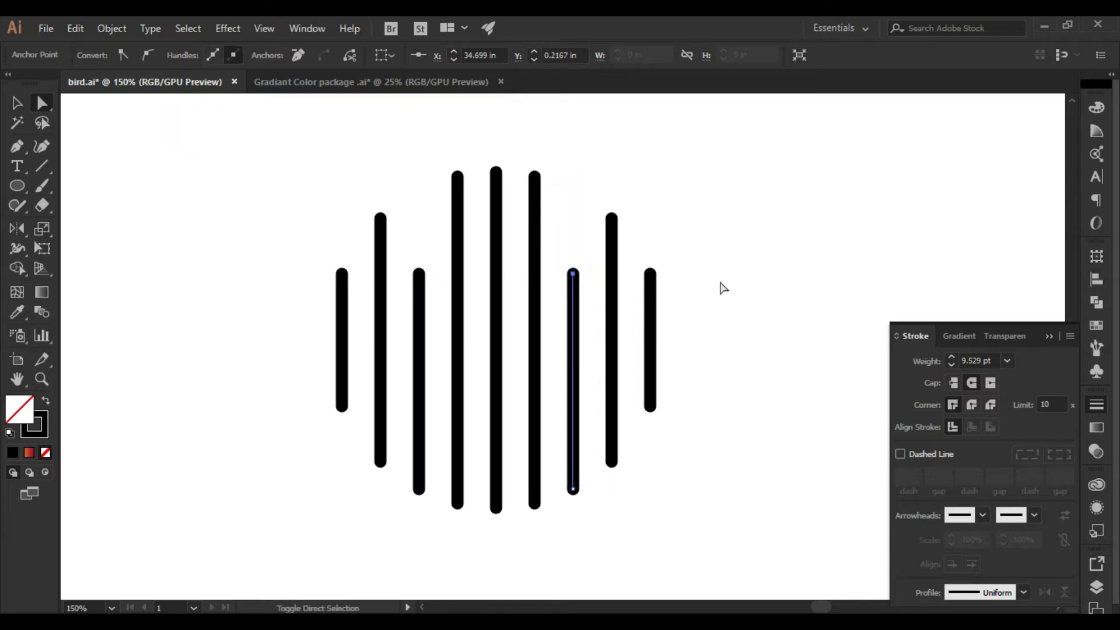
drag(750, 217, 682, 227)
click(725, 217)
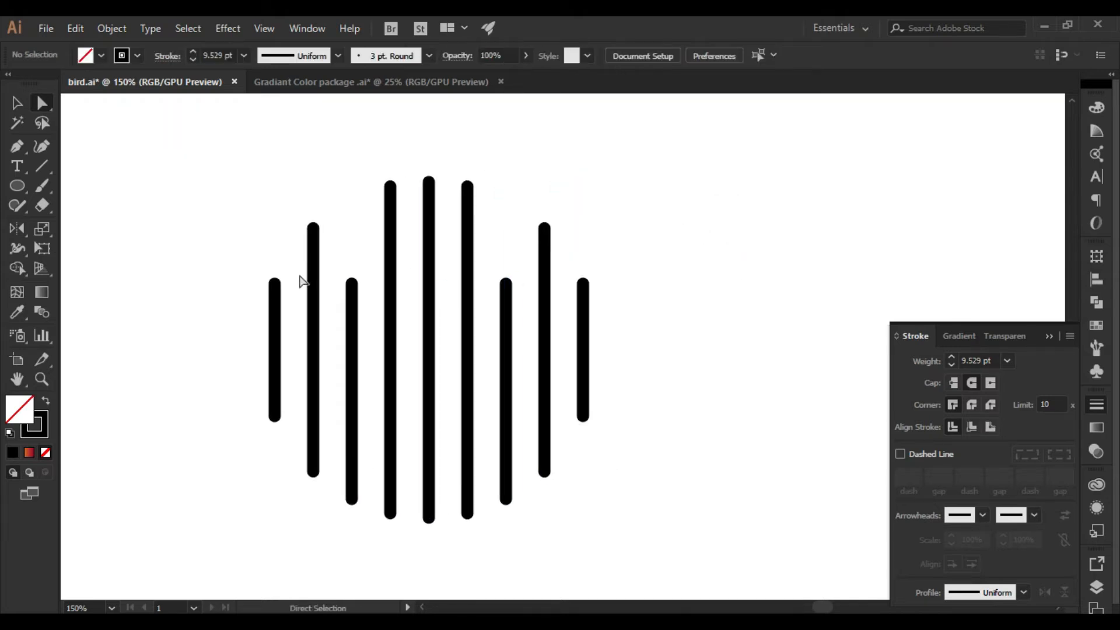
- Ungroup the vertical lines
click(12, 100)
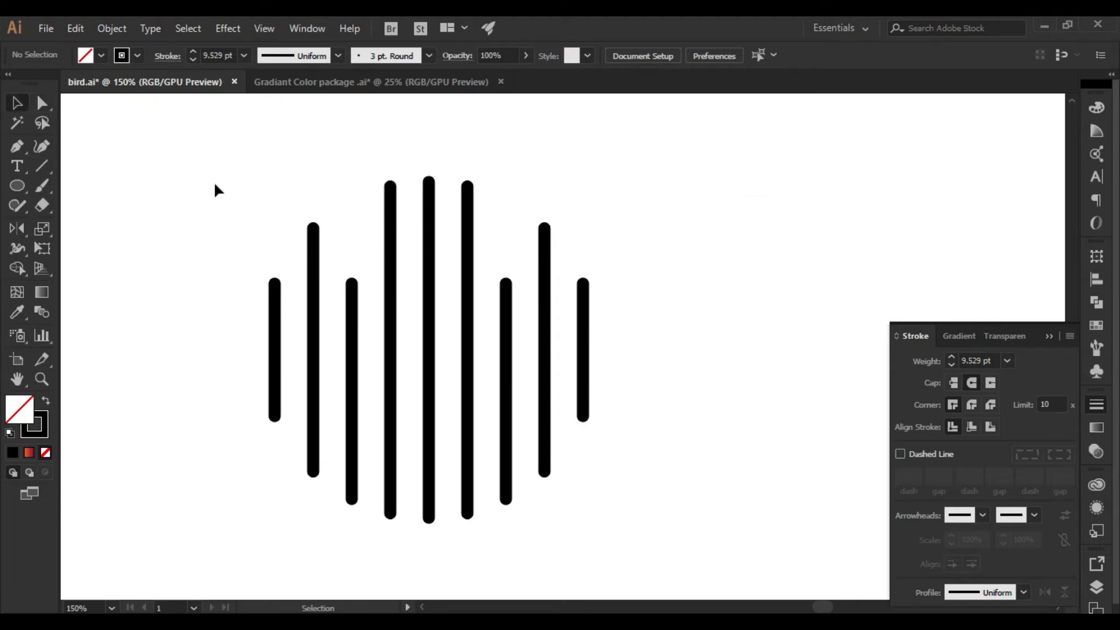
click(352, 344)
right_click(415, 245)
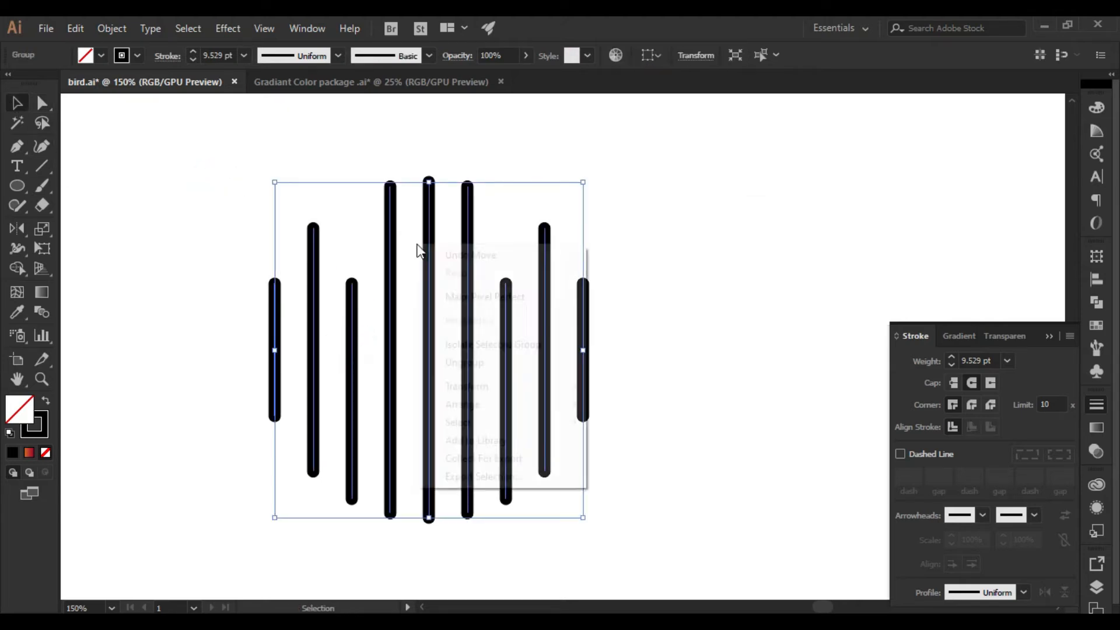
click(453, 363)
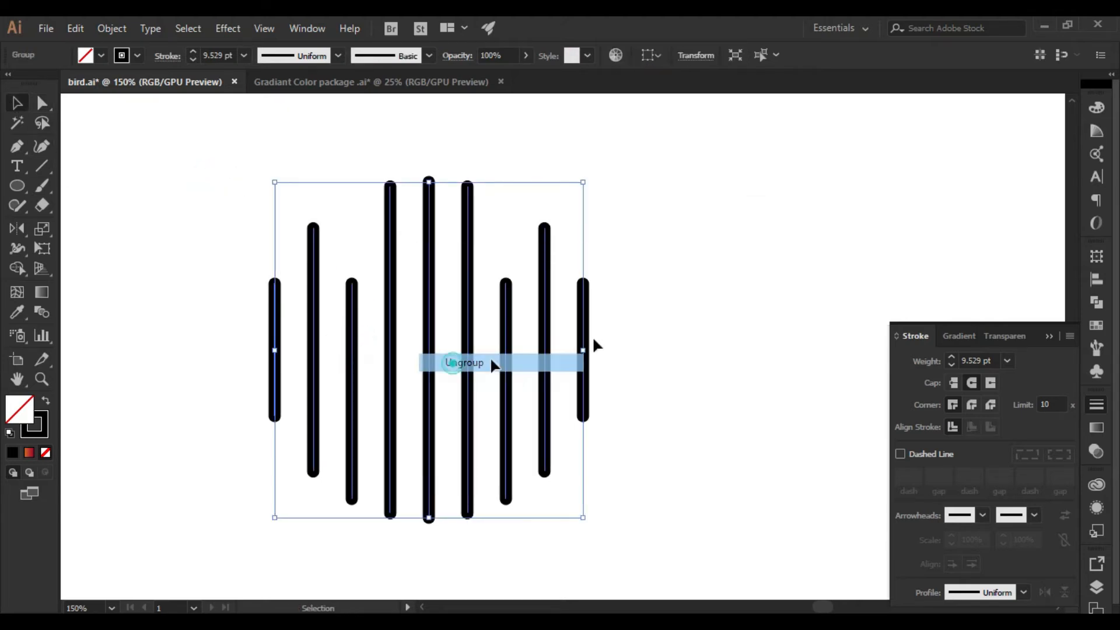
click(654, 269)
- Copy the third vertical line from the left, rotate the copy to a 45-degree diagonal, and place its upper end on the original's top
click(353, 363)
drag(357, 369, 625, 210)
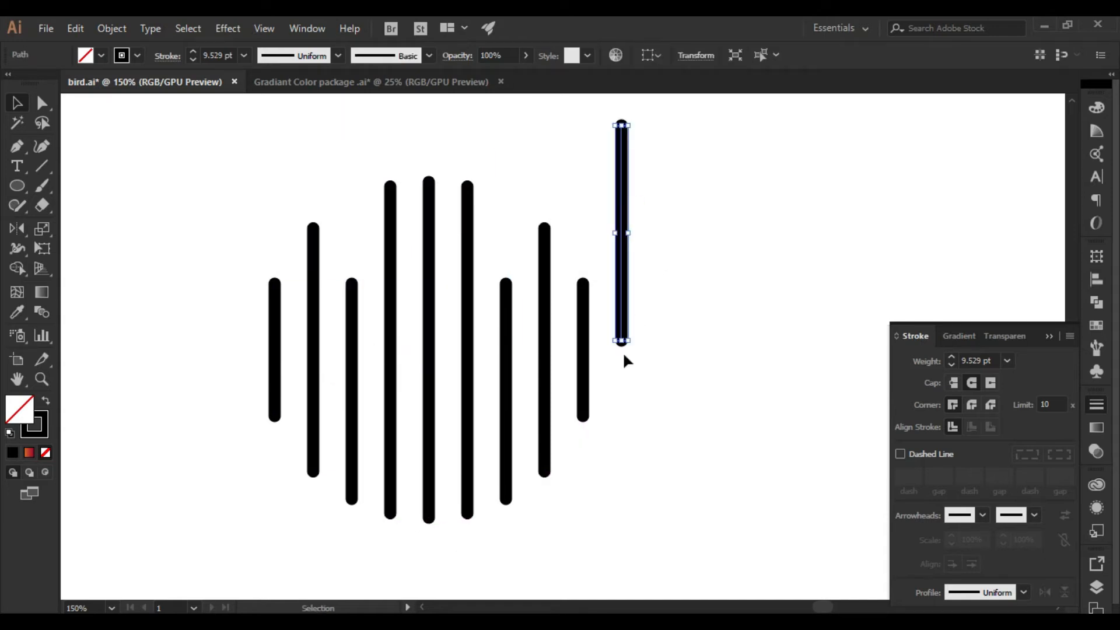
drag(622, 347, 677, 321)
drag(653, 280, 453, 397)
- Switch to outline view and shorten the diagonal so its lower anchor snaps to its intersection with the middle vertical line
click(266, 28)
click(313, 41)
scroll(460, 385, up, 4)
scroll(462, 389, up, 2)
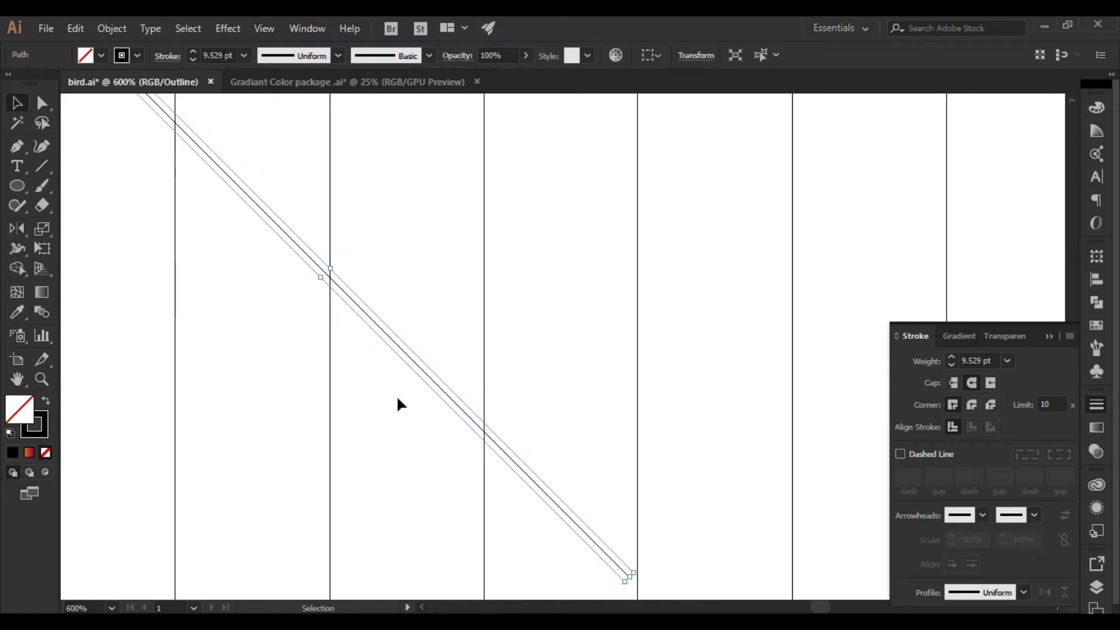
scroll(572, 461, down, 4)
key(a)
click(614, 518)
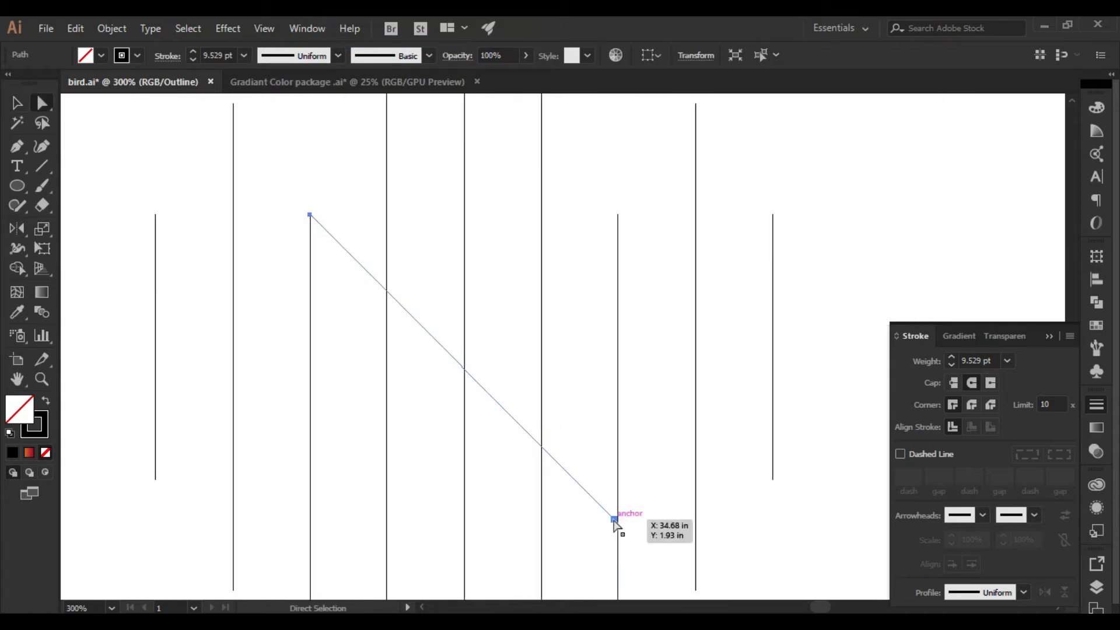
drag(614, 519, 464, 369)
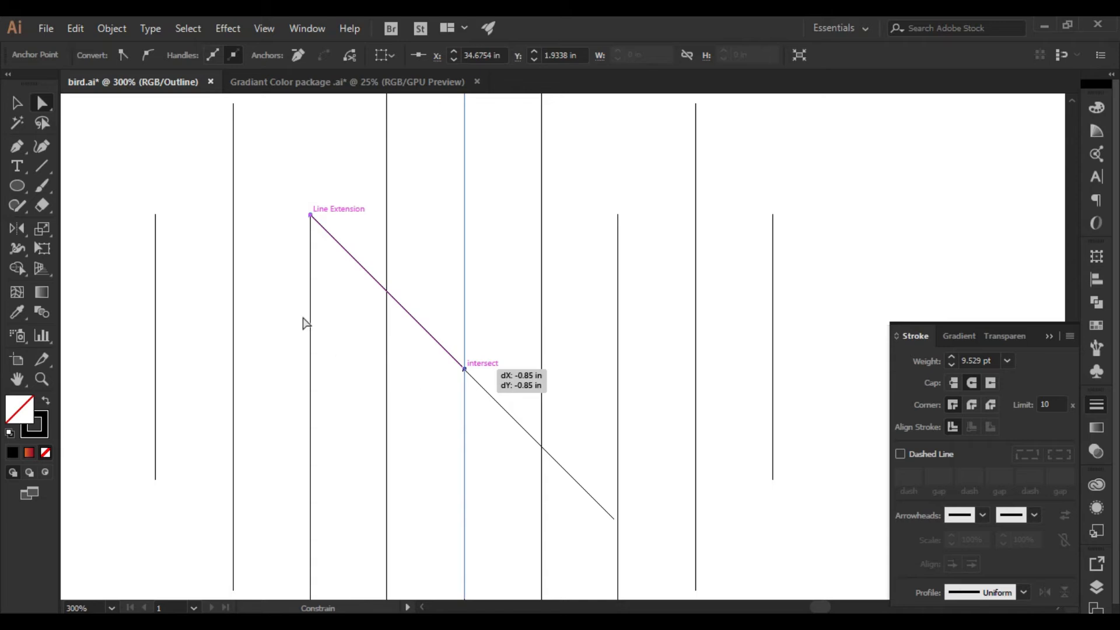
- Reflect a copy of the diagonal line across the vertical axis
click(17, 103)
click(320, 155)
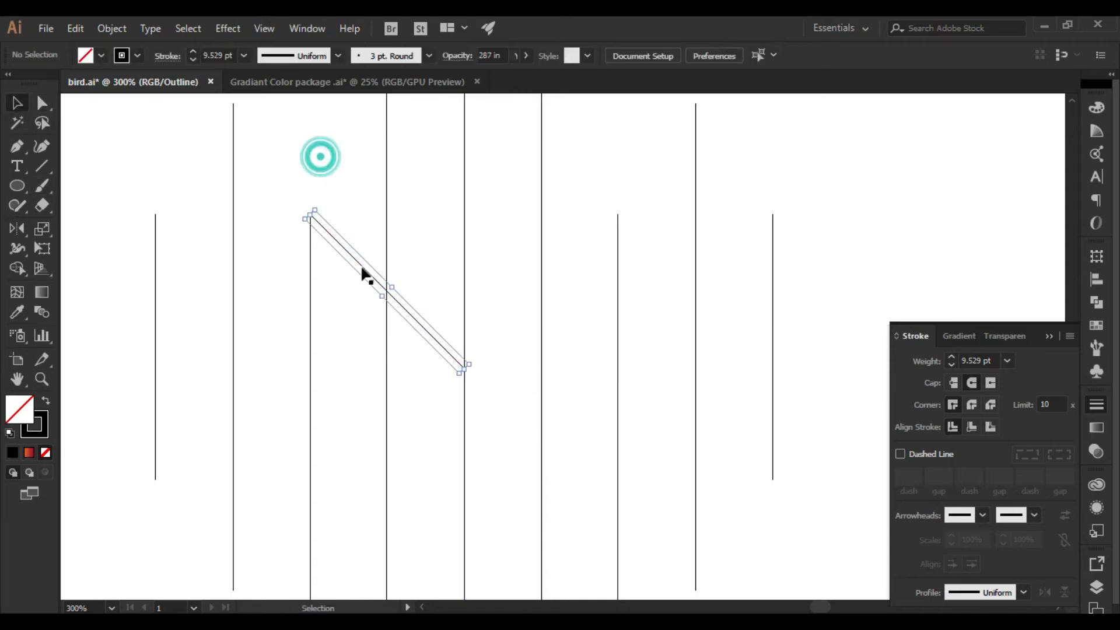
click(363, 267)
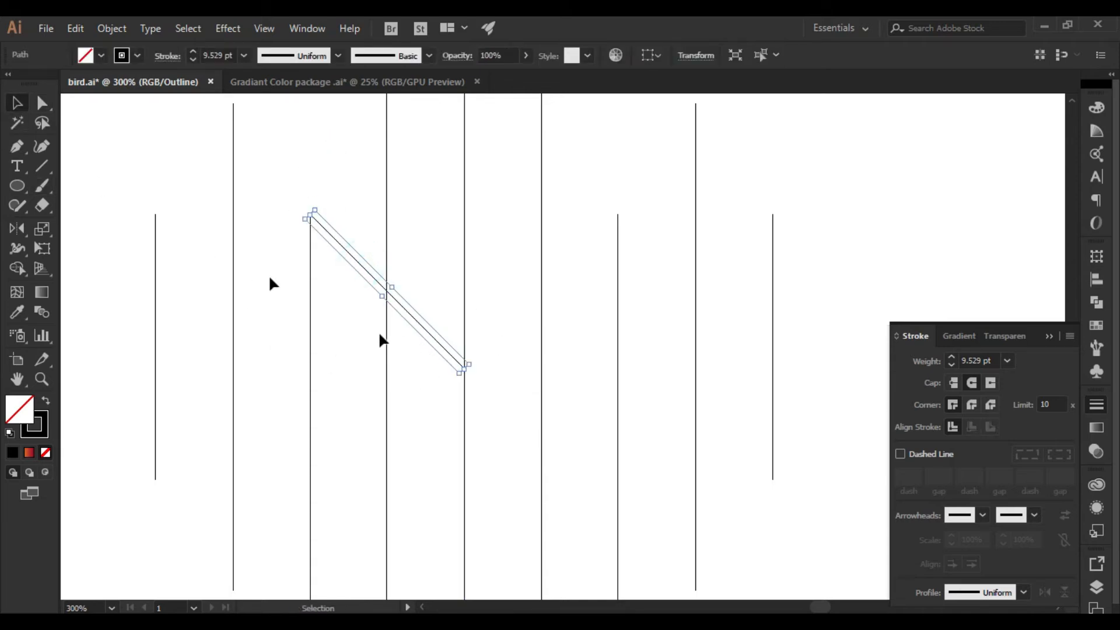
double_click(18, 227)
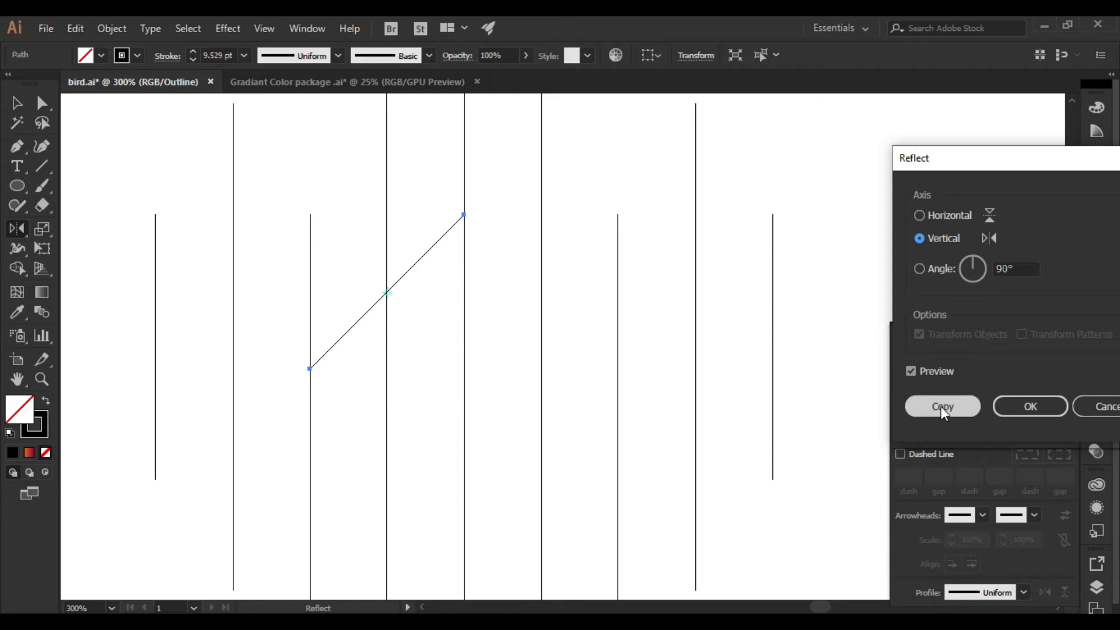
click(941, 406)
- Place the mirrored diagonal between the middle line and the top of the third line from the right, then restore preview mode
click(17, 102)
drag(434, 252, 587, 277)
drag(421, 297, 587, 373)
alt+scroll(588, 374, down, 2)
click(692, 373)
click(752, 310)
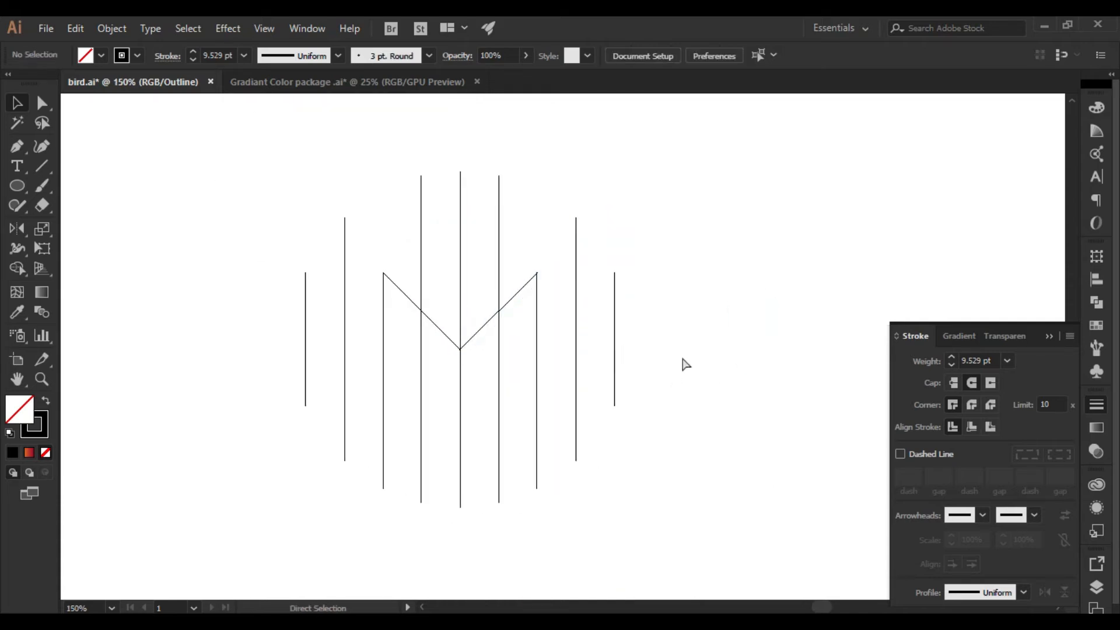
key(ctrl+y)
click(725, 254)
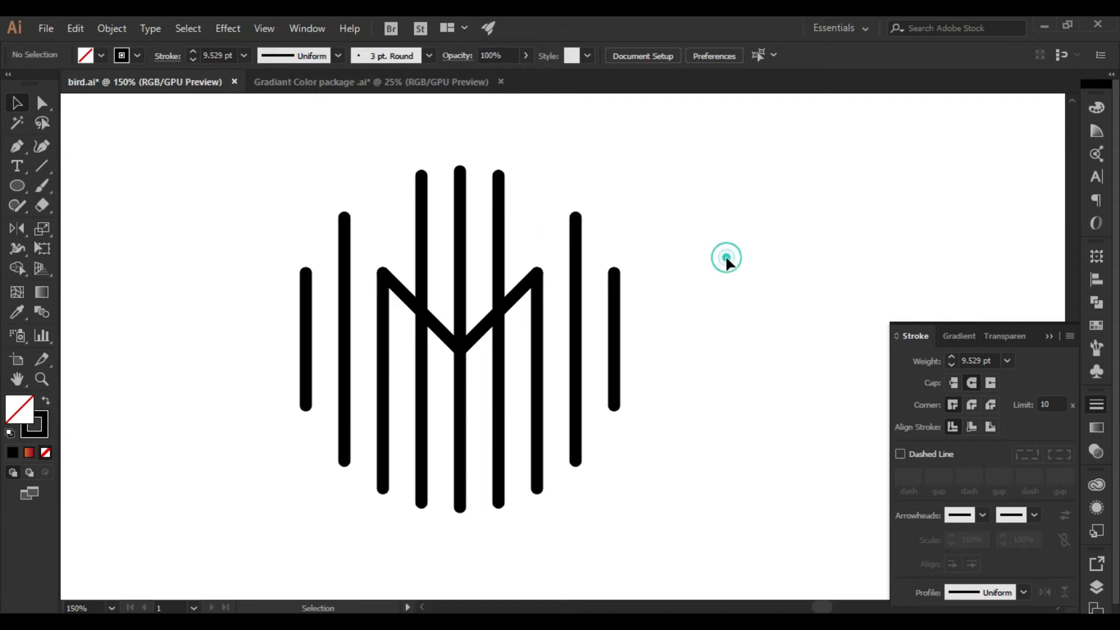
- Expand both diagonal strokes into filled shapes
click(488, 337)
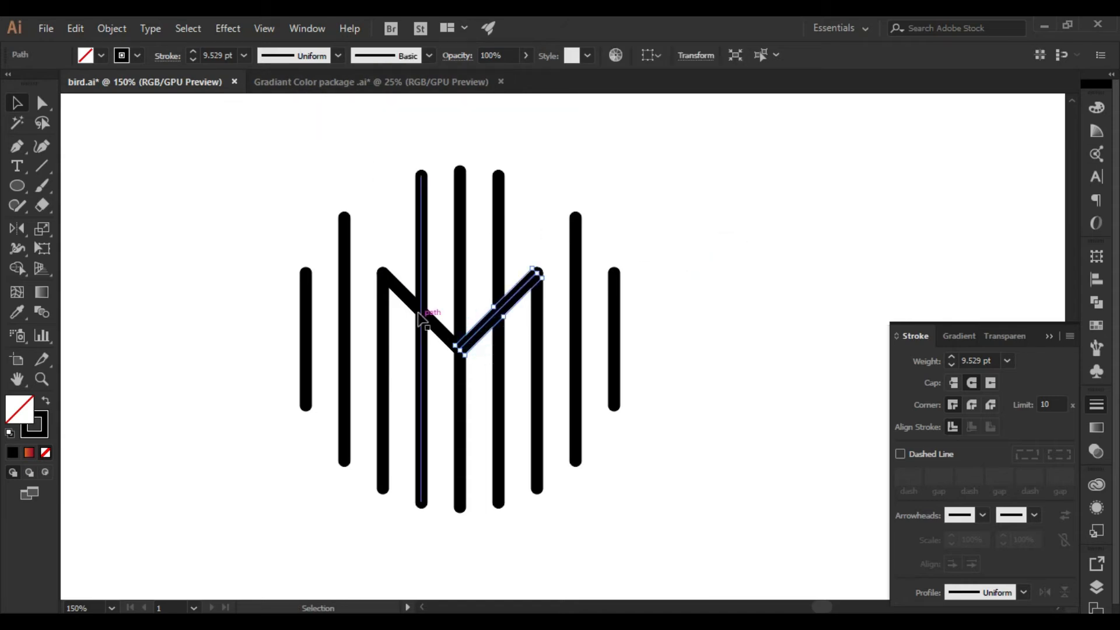
shift+click(409, 306)
click(117, 29)
click(110, 29)
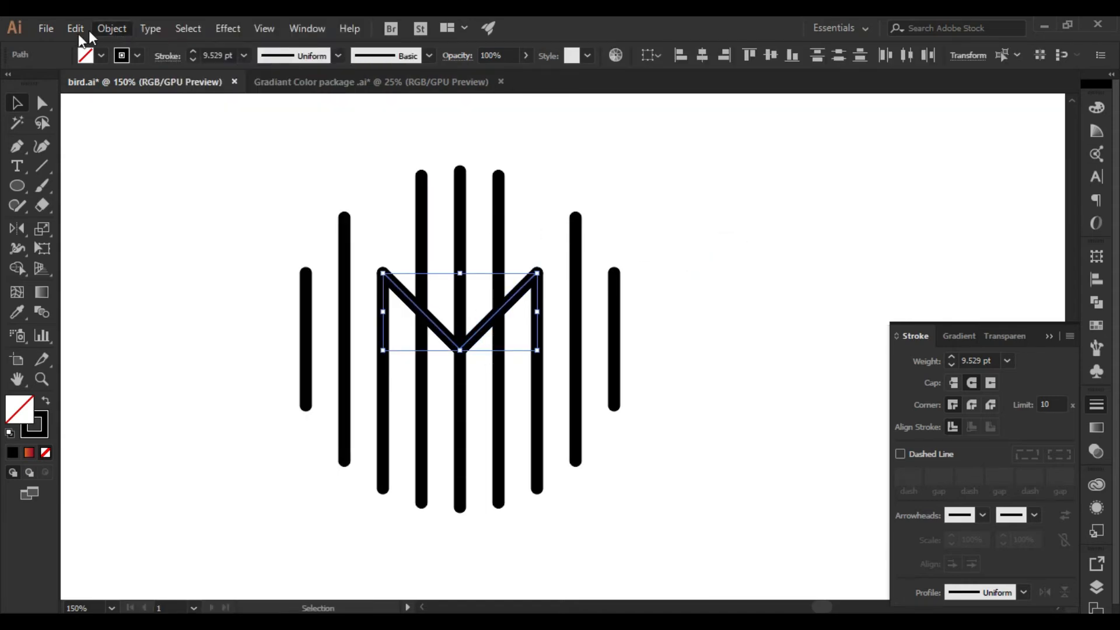
click(105, 25)
click(183, 186)
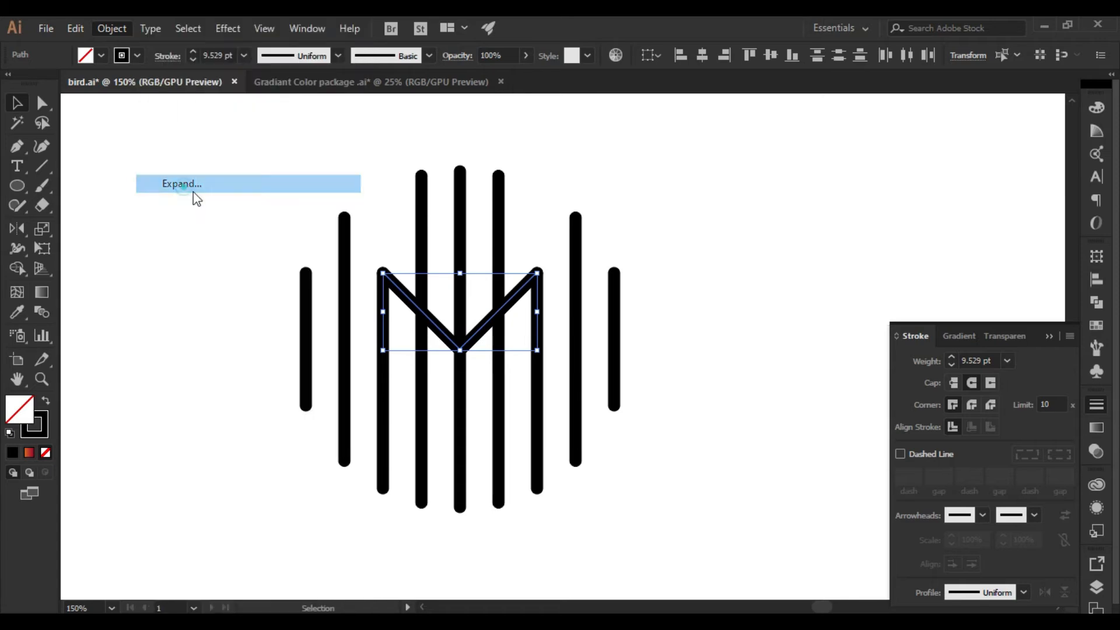
click(507, 416)
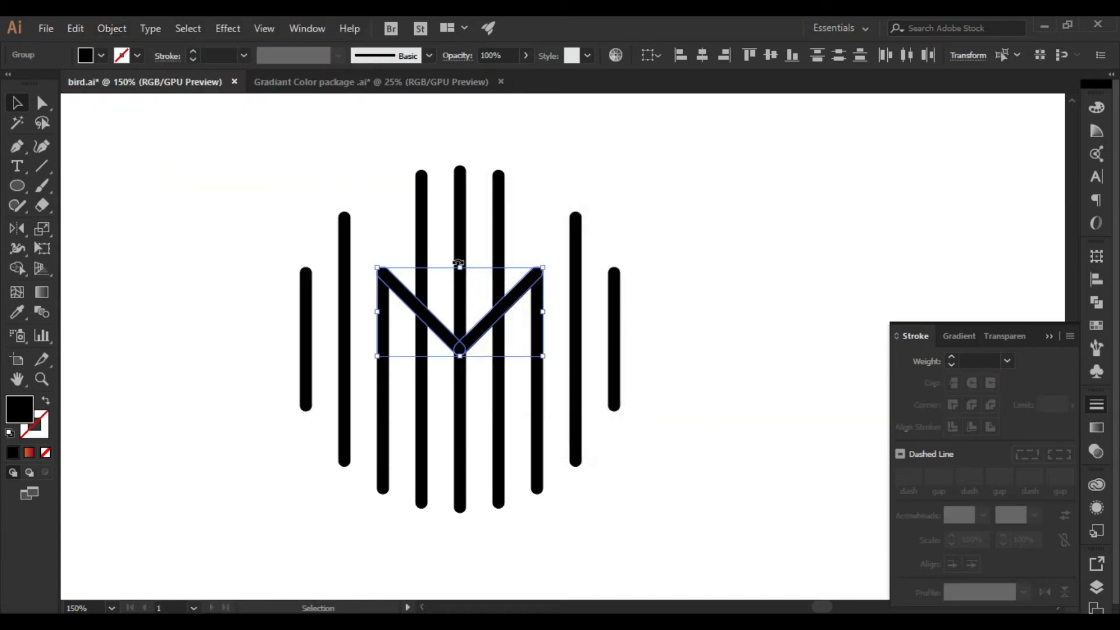
key(a)
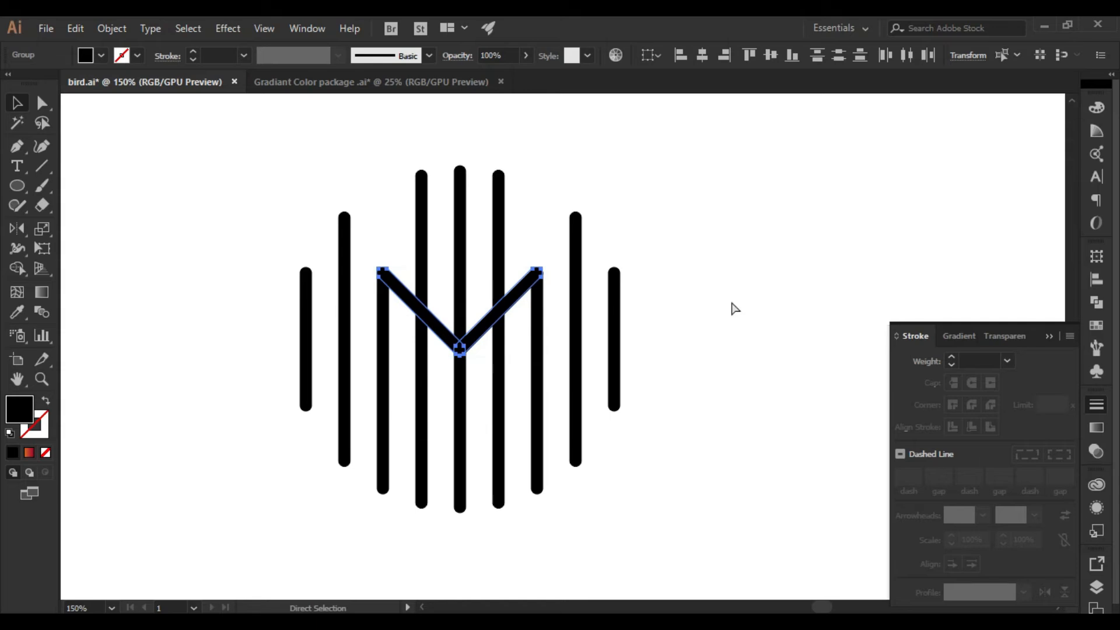
key(v)
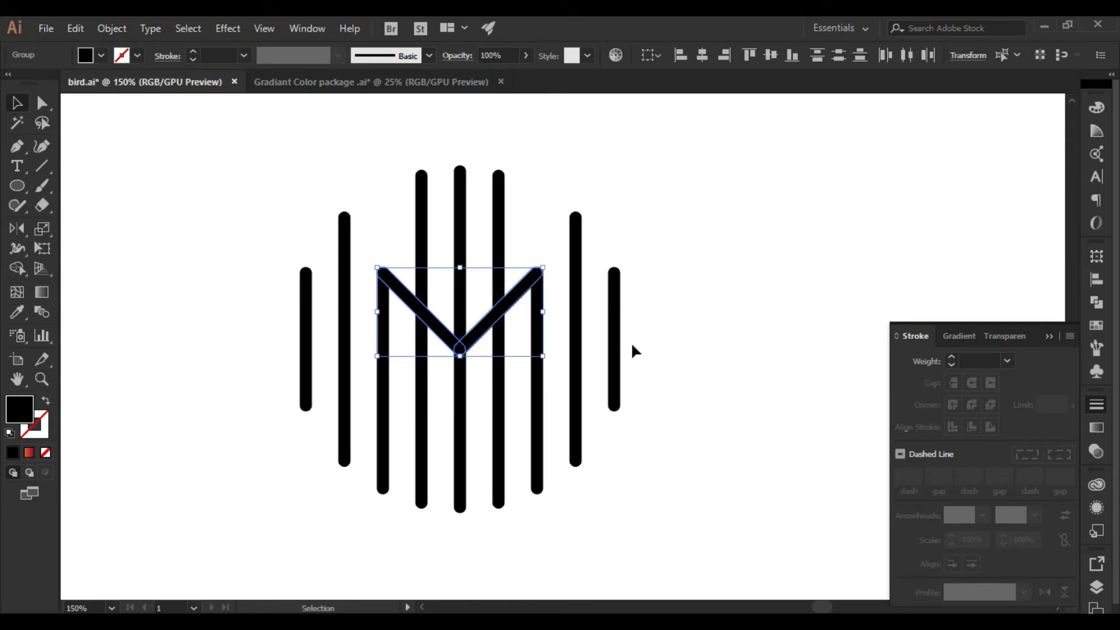
- Swap fill and stroke on the expanded diagonals and set their stroke weight to 13 pt
click(47, 402)
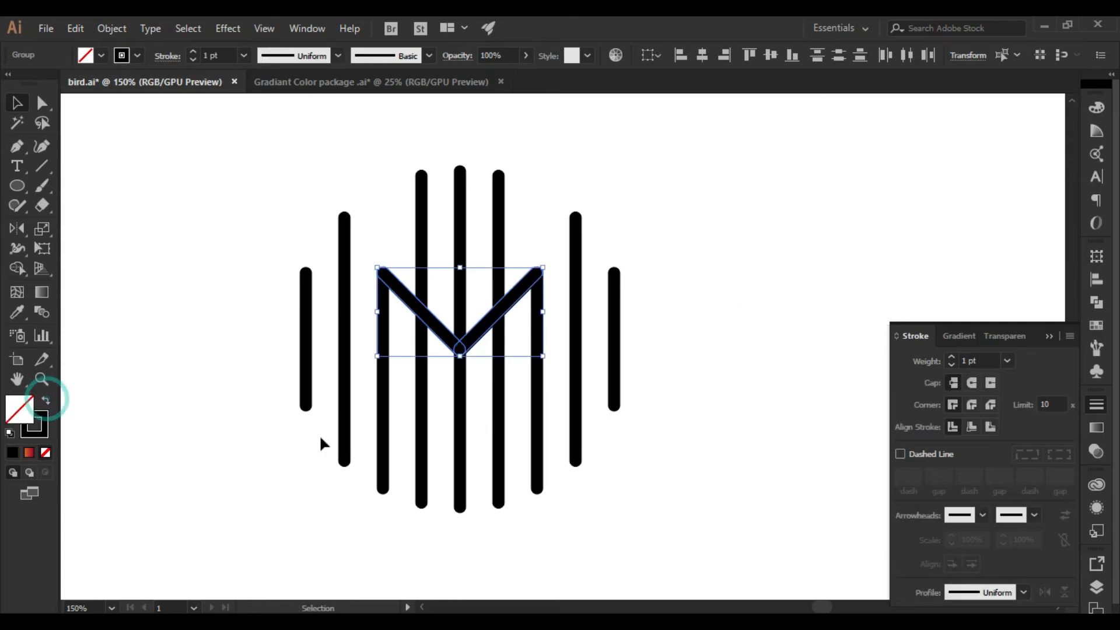
click(192, 50)
click(192, 51)
click(192, 52)
click(193, 52)
click(193, 52)
click(193, 51)
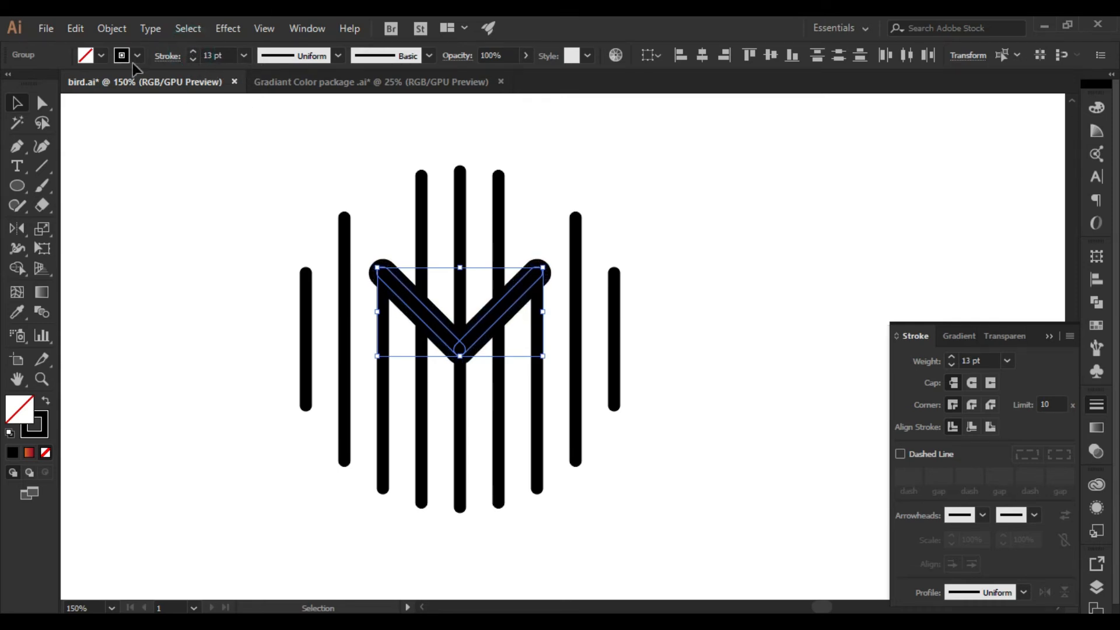
- Expand the fill and stroke of the thickened diagonals
click(112, 28)
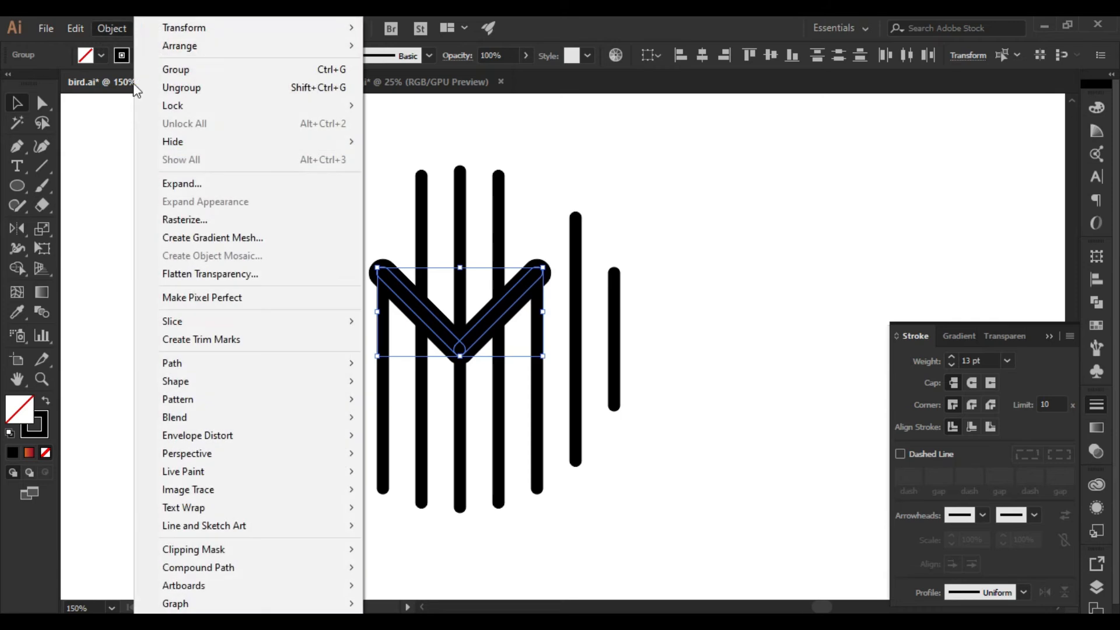
click(170, 181)
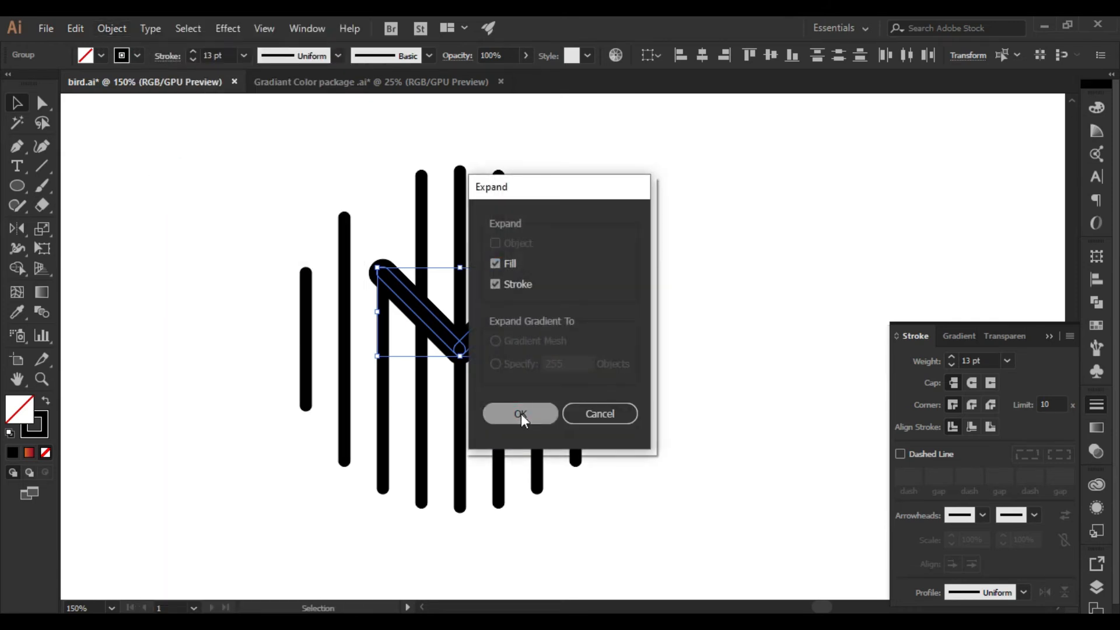
click(520, 413)
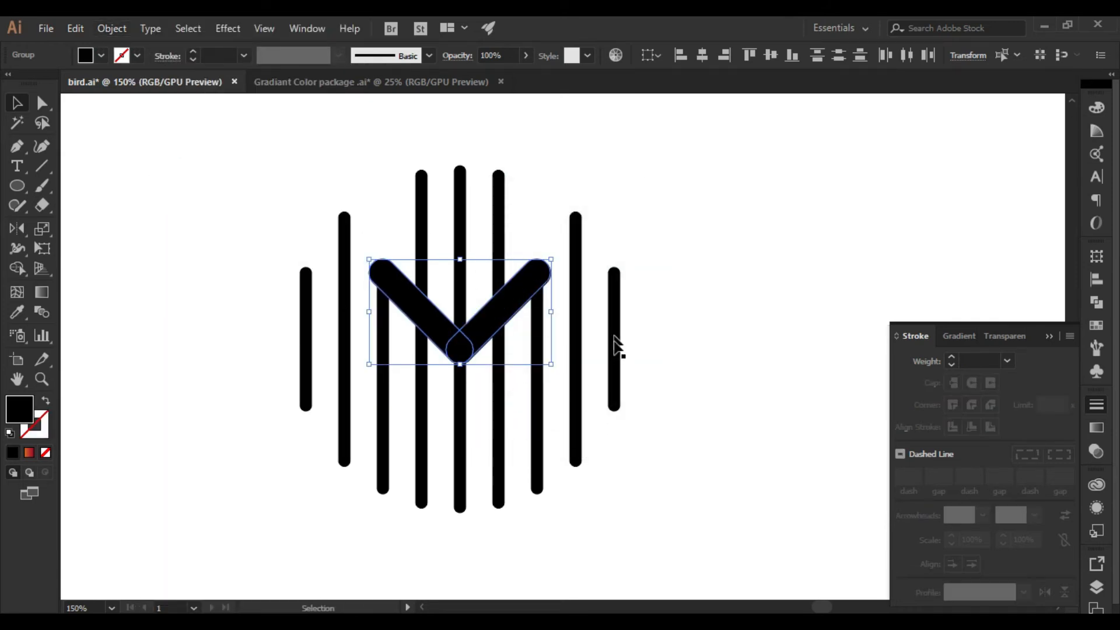
- Expand all vertical lines except the third from each side into filled shapes
key(a)
drag(220, 156, 729, 509)
key(v)
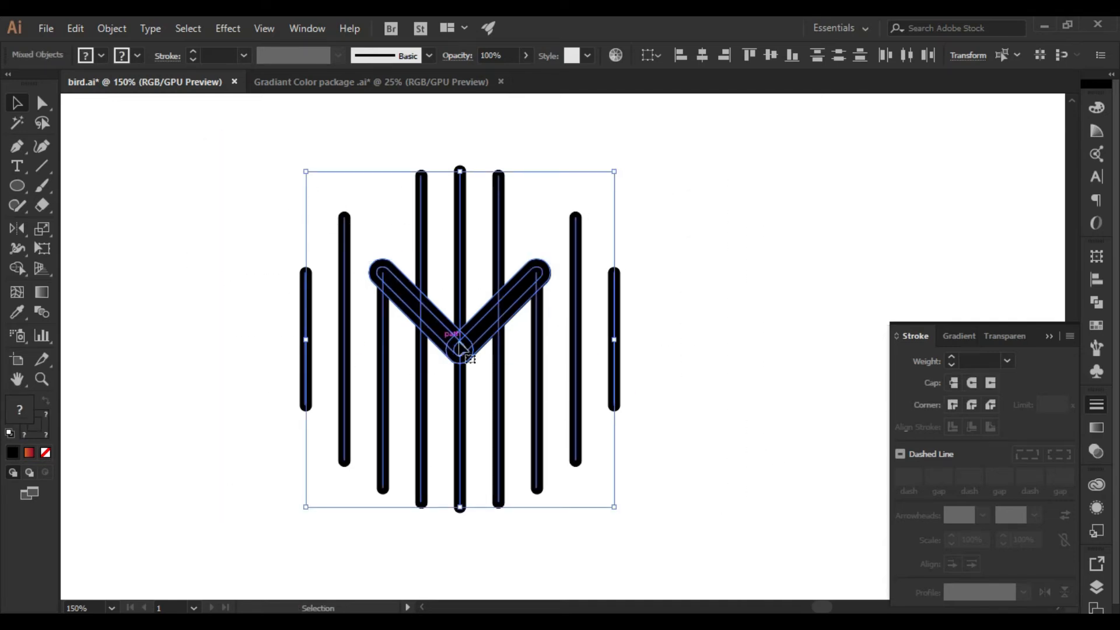
drag(339, 119, 620, 229)
drag(600, 265, 622, 311)
drag(307, 190, 362, 232)
drag(268, 260, 326, 301)
click(111, 28)
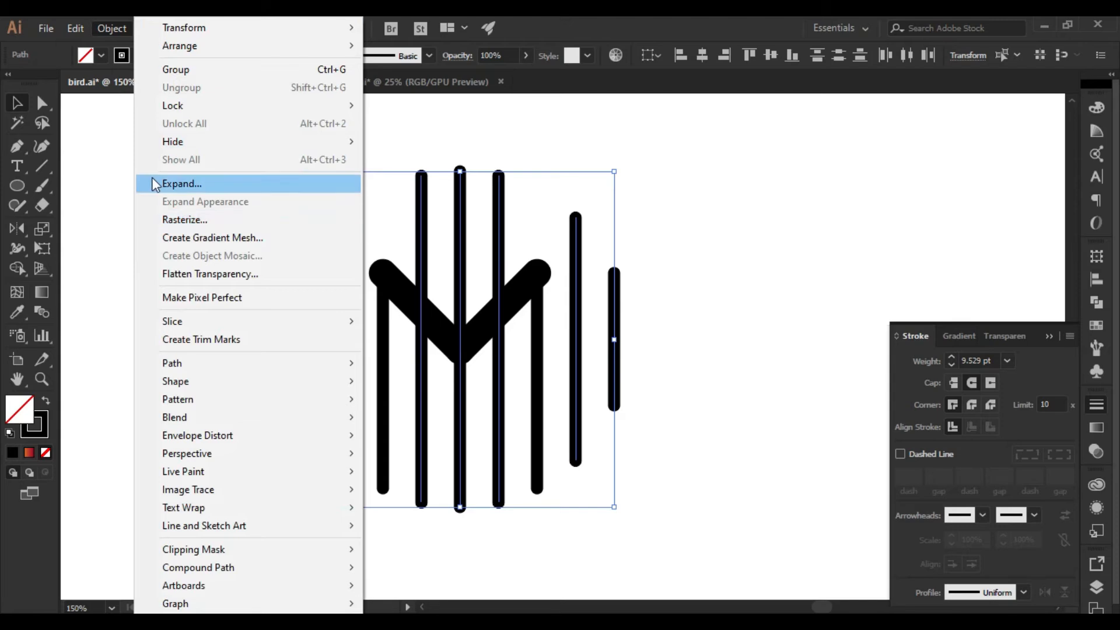
click(169, 184)
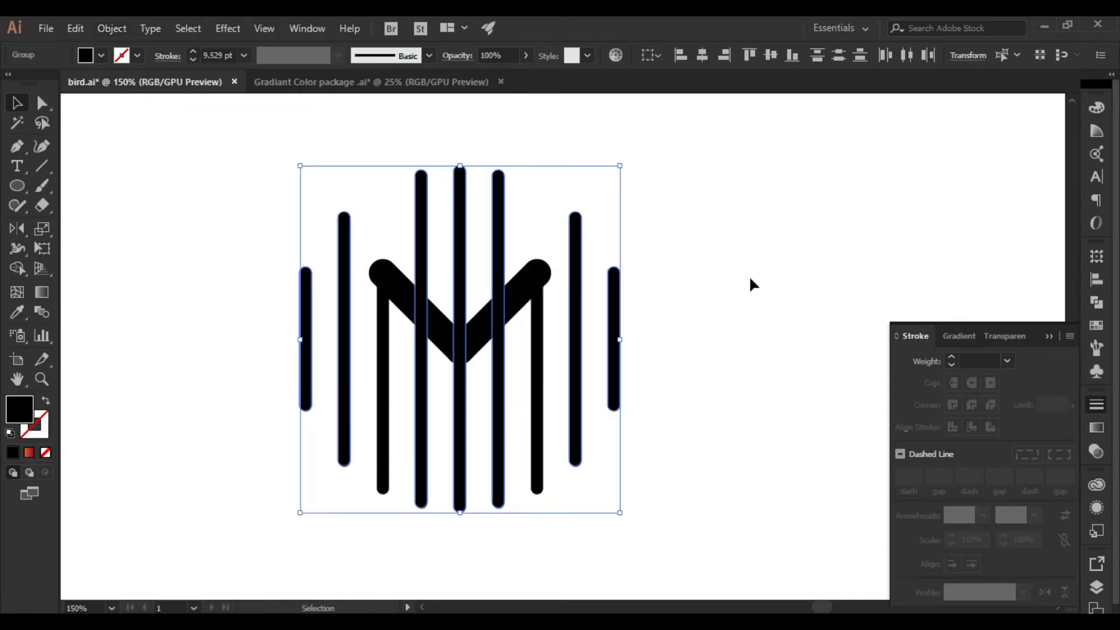
- With Shape Builder, cut away the fourth, middle and sixth lines where they cross the thick margins around the diagonals
click(538, 229)
click(520, 282)
drag(247, 165, 811, 444)
scroll(496, 299, up, 3)
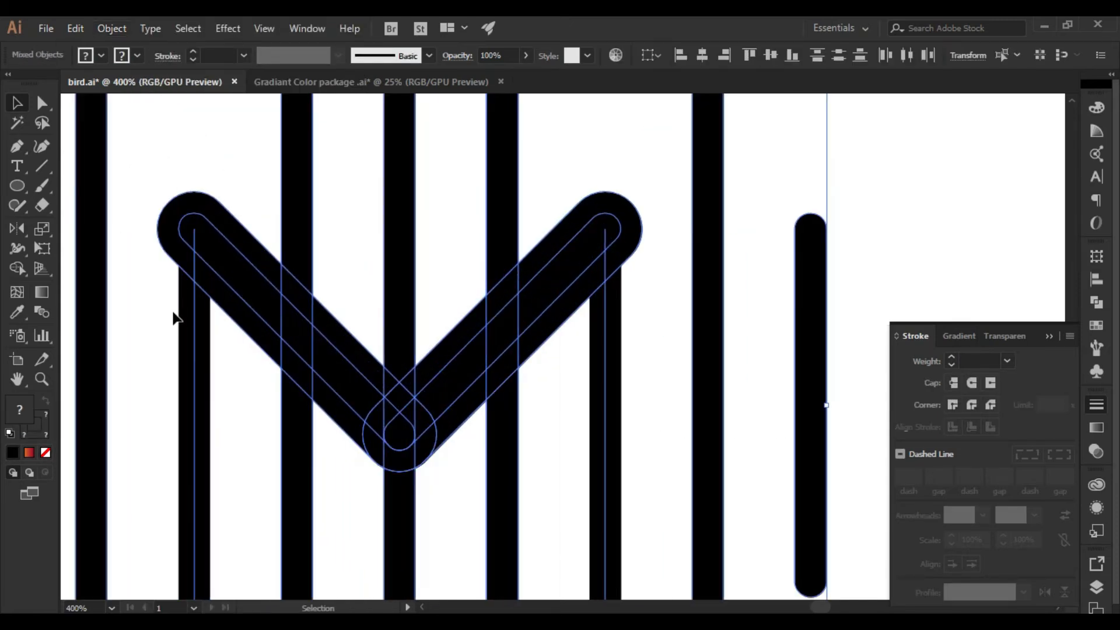
click(17, 268)
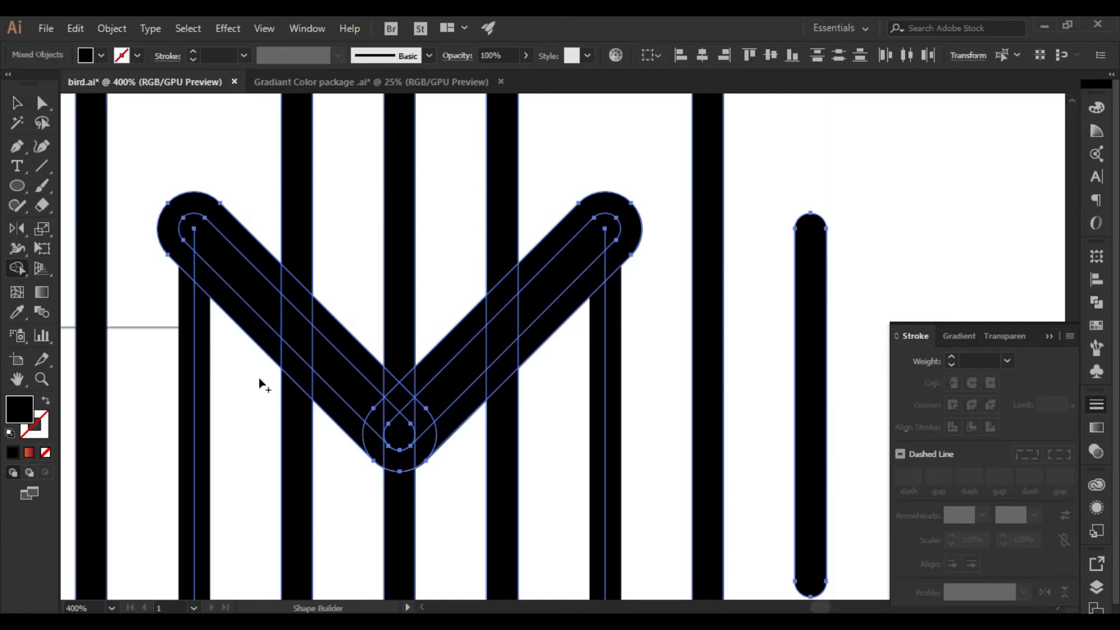
alt+click(288, 296)
alt+click(289, 361)
alt+click(498, 298)
alt+click(501, 372)
scroll(501, 373, up, 3)
mouse_move(444, 322)
mouse_down()
mouse_move(475, 356)
mouse_move(502, 325)
mouse_move(496, 350)
mouse_up()
scroll(520, 379, down, 3)
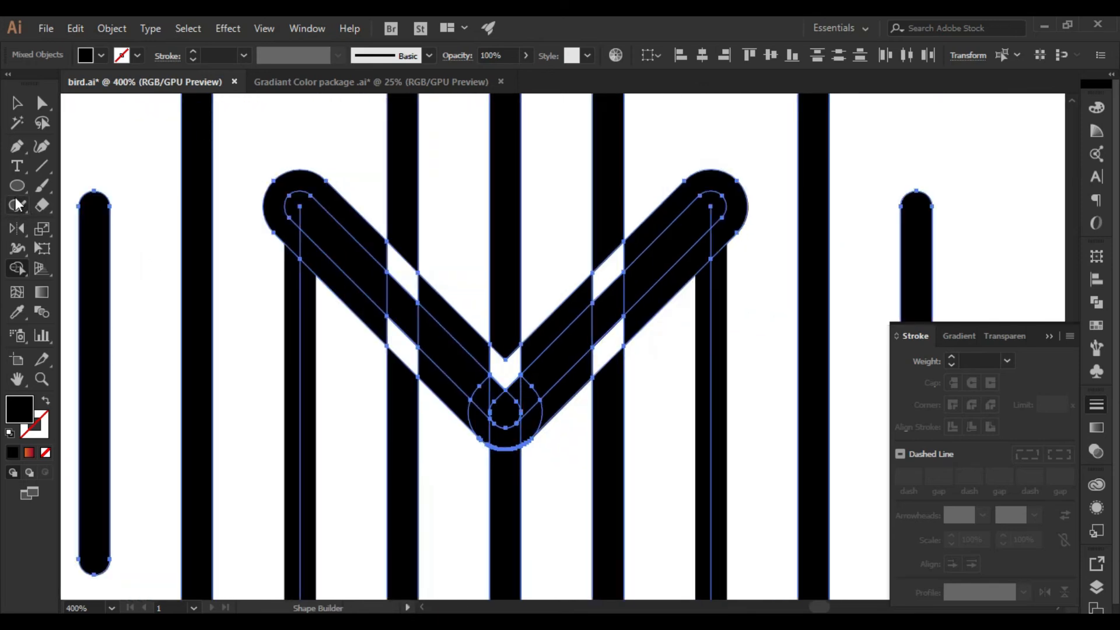
- Delete the thick outline shapes around both diagonals, leaving the thin M strokes and the gaps
click(16, 105)
click(456, 203)
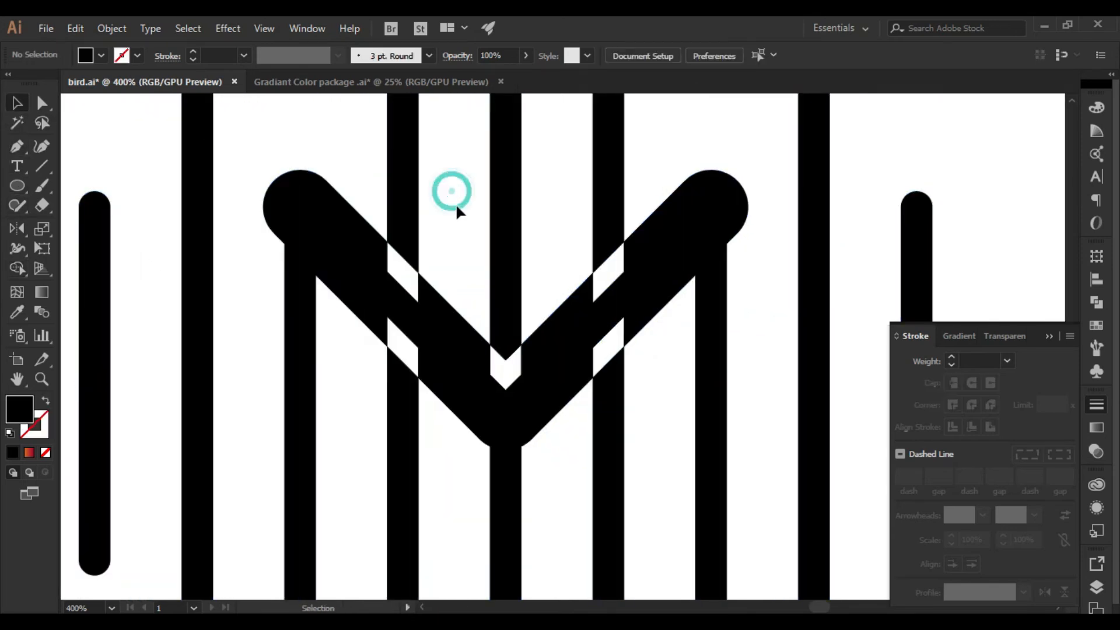
scroll(456, 203, down, 2)
click(574, 204)
key(Delete)
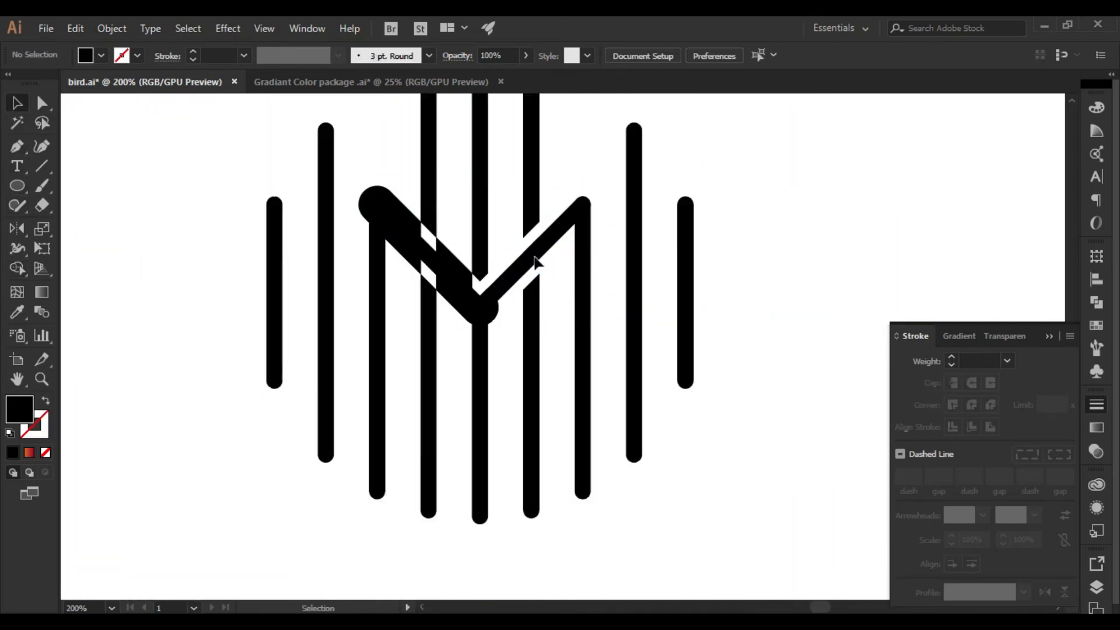
click(399, 232)
key(Delete)
click(500, 372)
scroll(517, 352, down, 1)
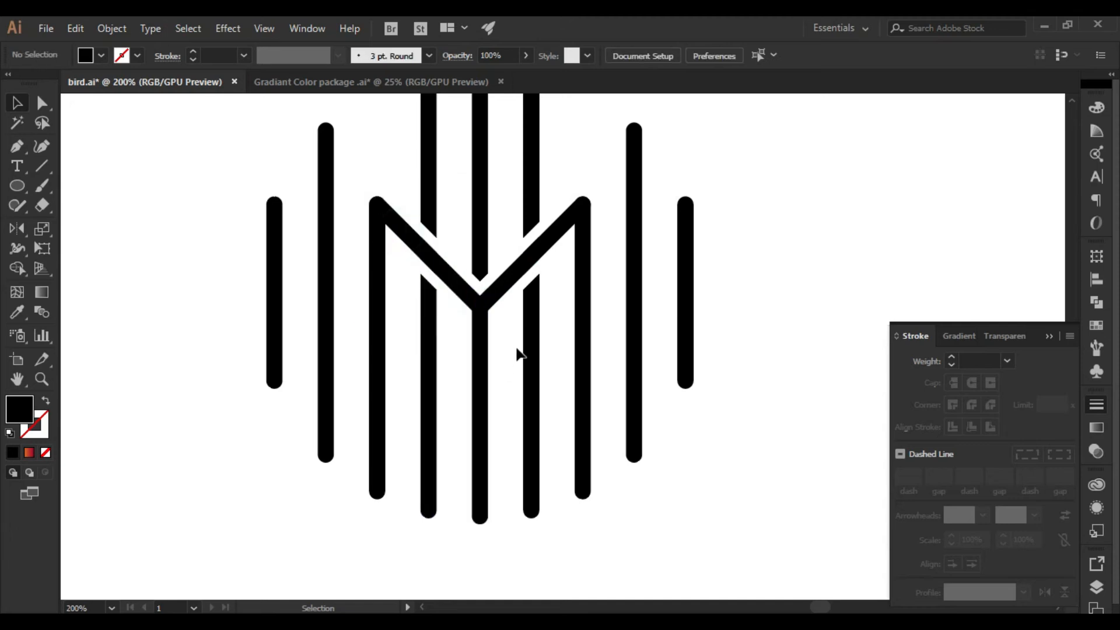
- Unite all the logo shapes, check the merged contours in outline view and return to GPU preview
key(ctrl+a)
key(shift+ctrl+F9)
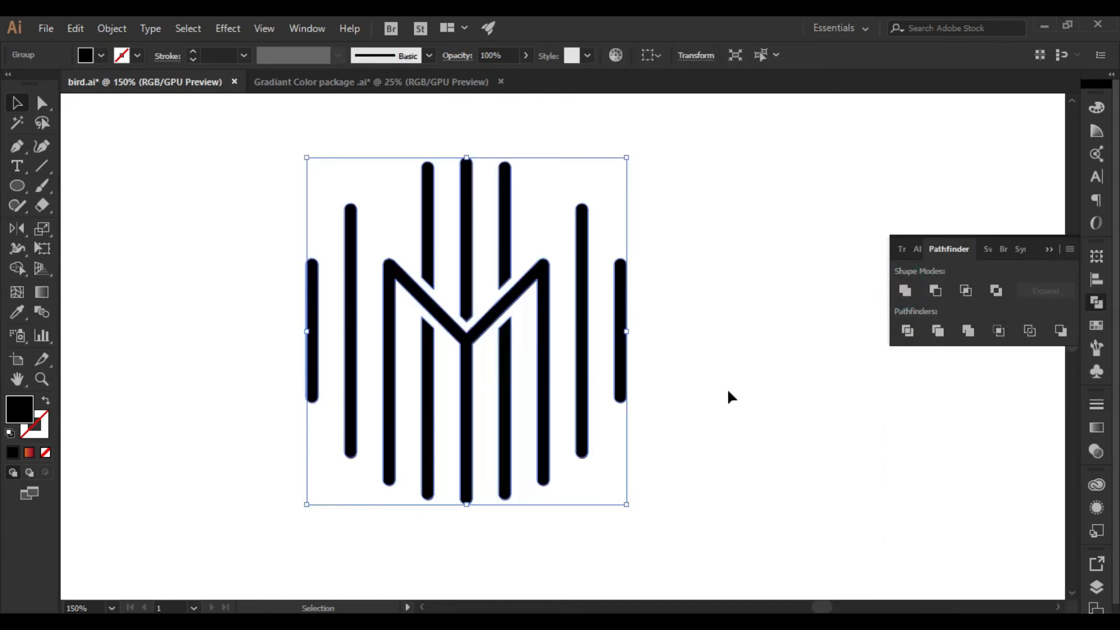
click(265, 28)
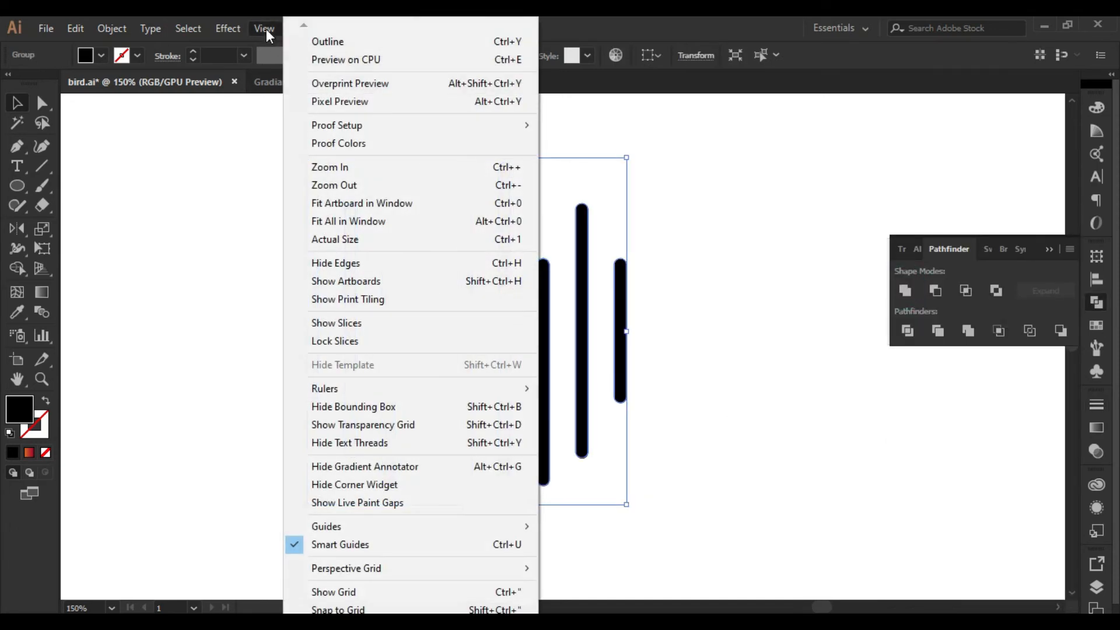
click(297, 39)
click(698, 310)
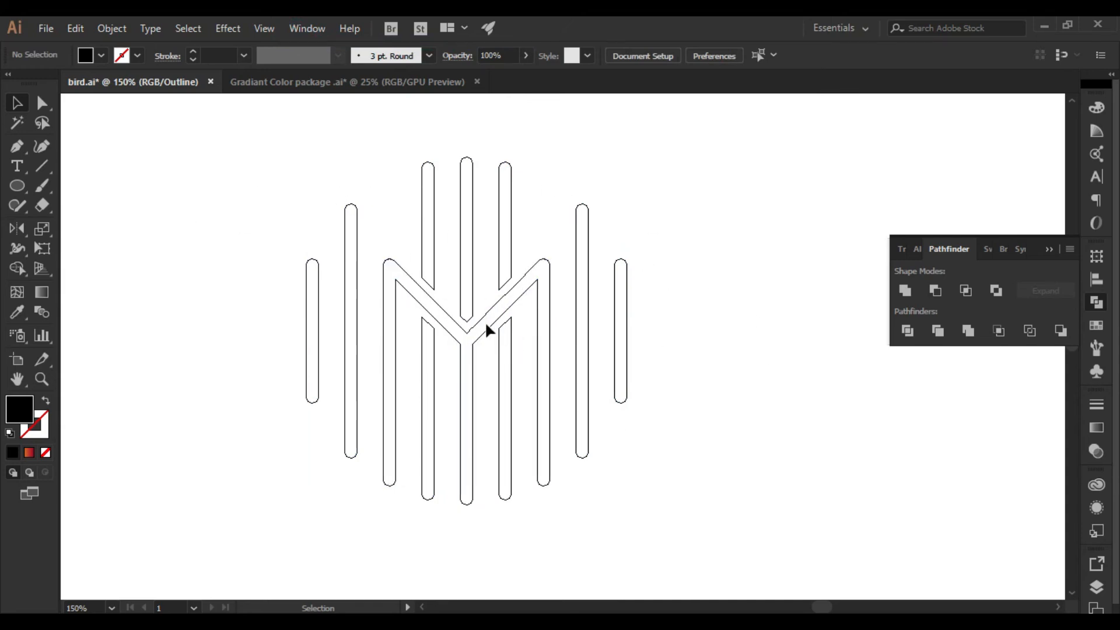
click(264, 28)
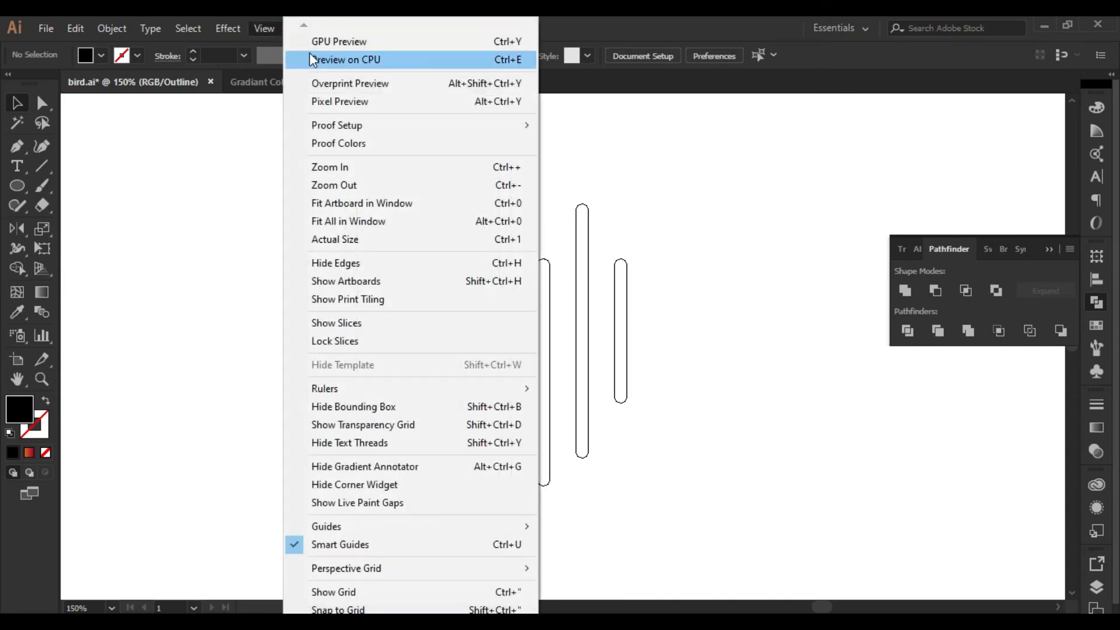
click(312, 40)
- Stagger the vertical bars' lengths by moving their end anchors, shortening the second bar from its top
drag(721, 352, 763, 375)
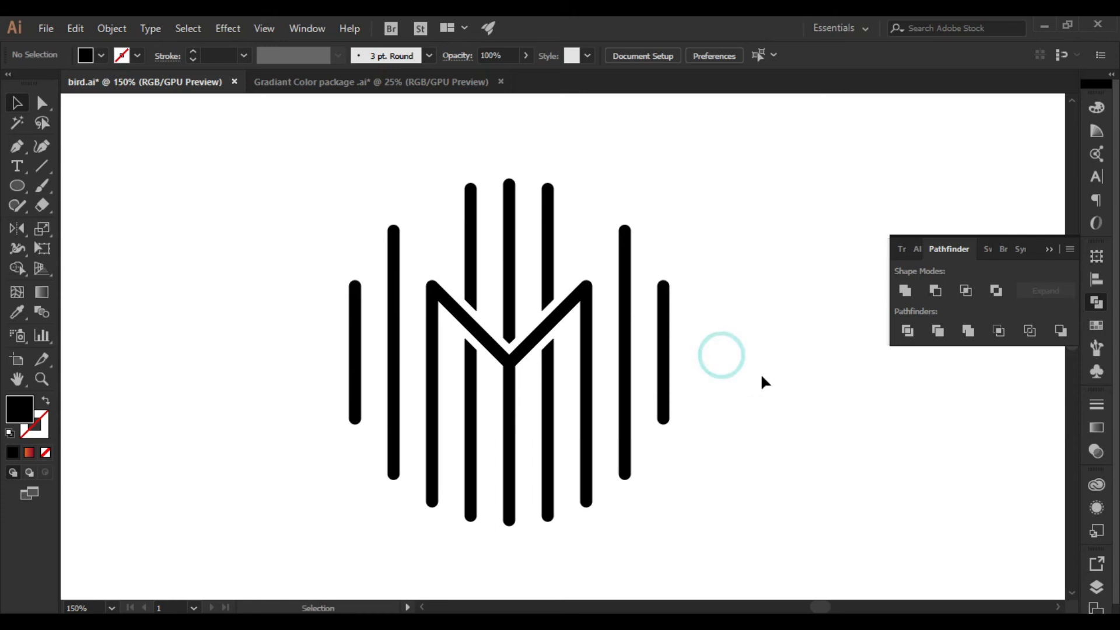
key(a)
drag(377, 205, 412, 260)
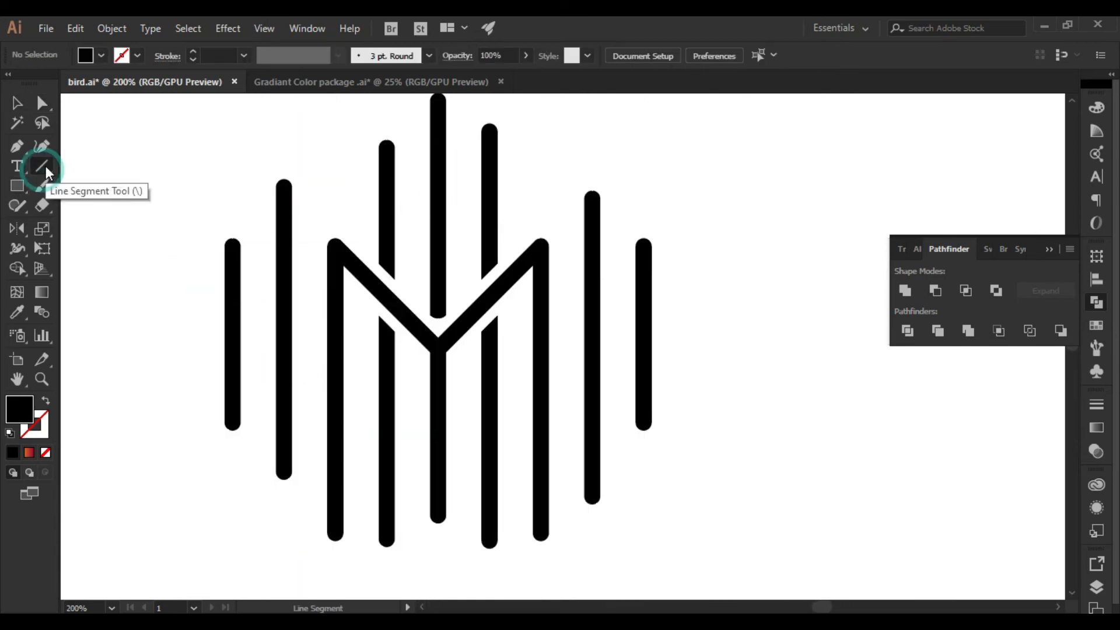
- Draw short horizontal white 11 pt lines across the vertical bars at varied heights, lowering the one on the sixth bar
click(42, 166)
drag(188, 287, 270, 288)
drag(574, 246, 619, 246)
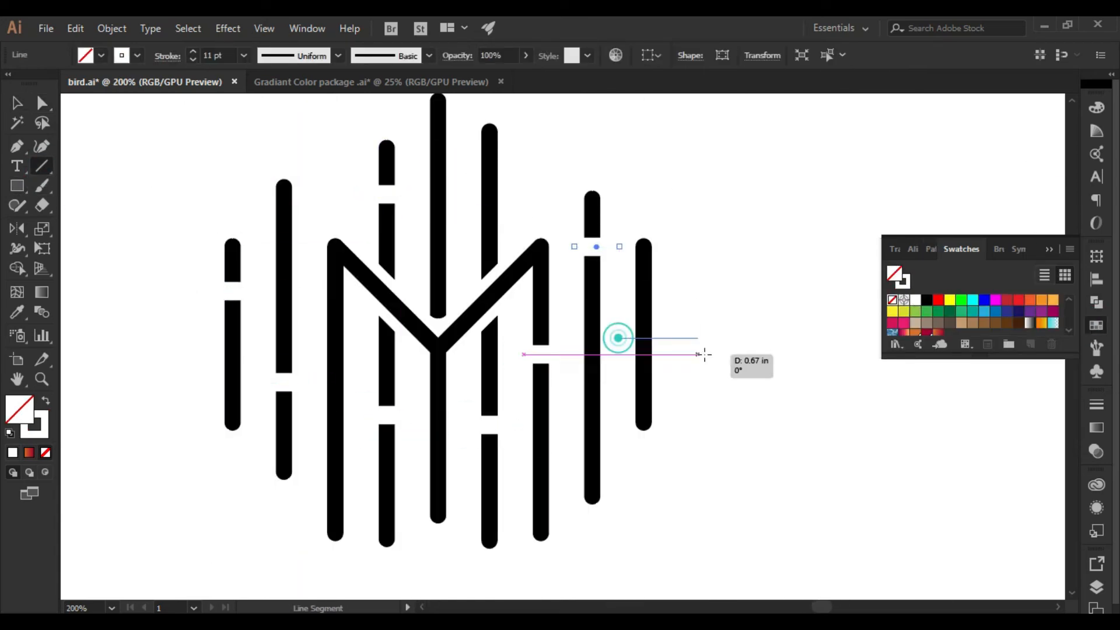
drag(307, 470, 370, 470)
drag(525, 356, 575, 356)
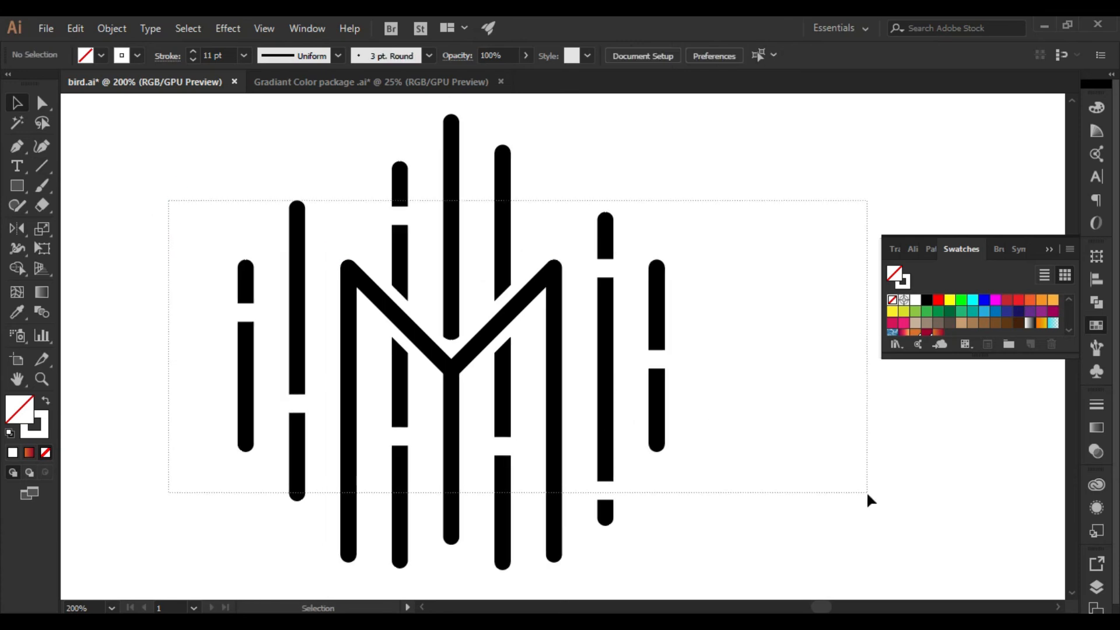
drag(502, 457, 505, 474)
- Select the whole logo and use Shape Builder to subtract the expanded white lines from the bars
key(ctrl+a)
key(shift+m)
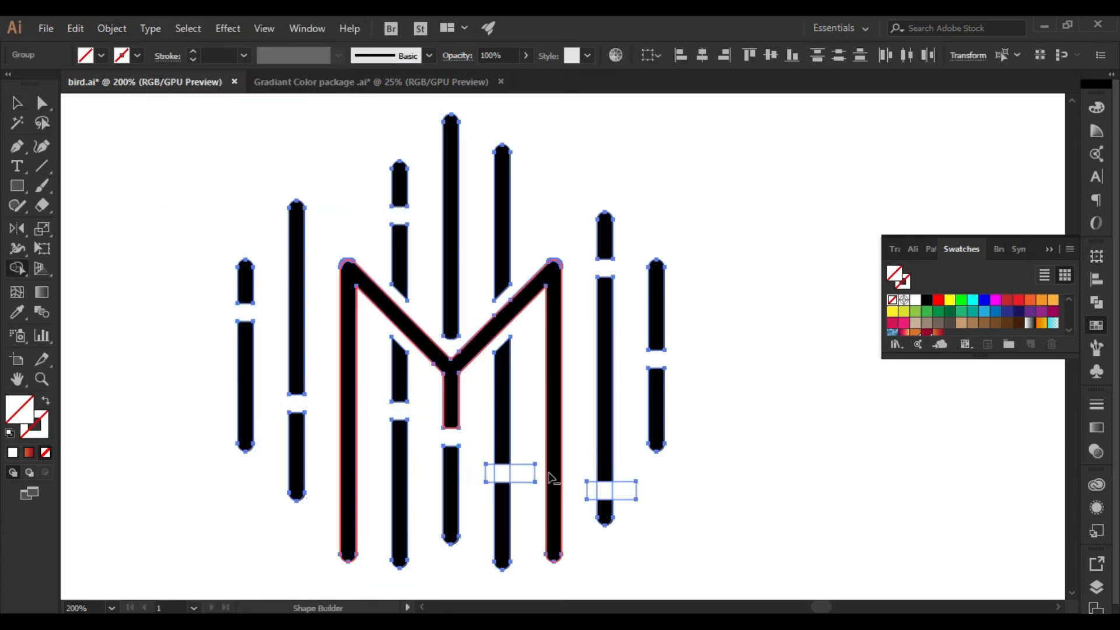
drag(580, 490, 659, 490)
key(v)
click(209, 302)
- Round the square ends of the bars at the cut gaps
key(a)
drag(213, 297, 315, 418)
drag(373, 195, 423, 236)
drag(377, 391, 522, 491)
drag(583, 508, 627, 248)
drag(642, 338, 682, 395)
drag(242, 292, 309, 269)
click(318, 280)
- Round the angled lower end of the fourth bar's segment above the M's diagonal
scroll(432, 318, up, 2)
drag(519, 338, 460, 280)
drag(495, 308, 484, 280)
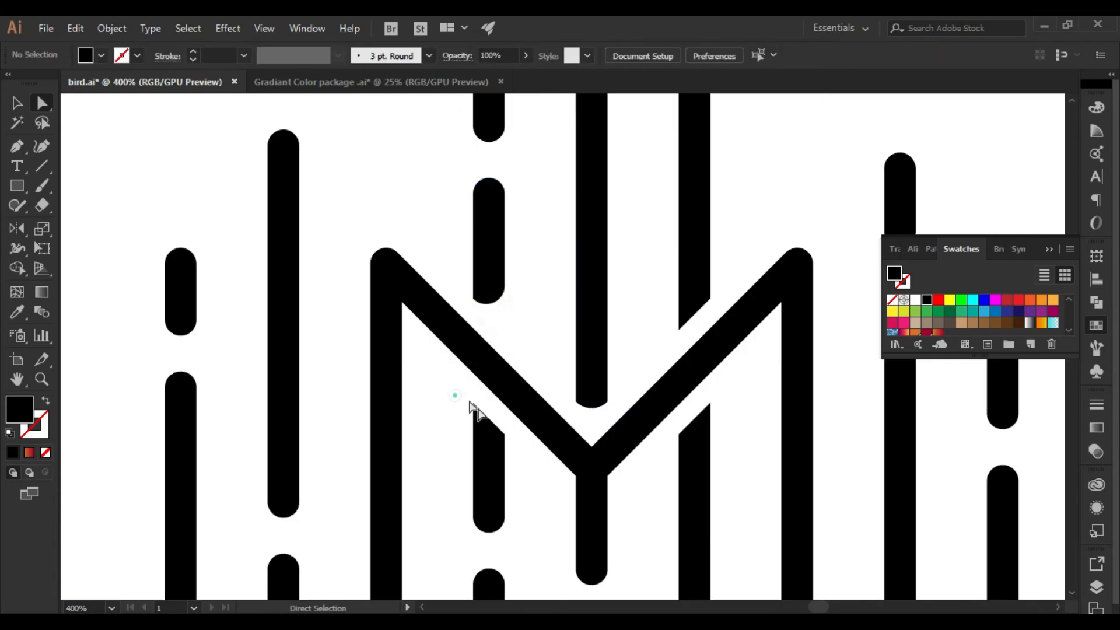
- Round the remaining angled bar ends next to the M's diagonals on the fourth and sixth bars
drag(469, 402, 513, 443)
scroll(743, 205, down, 3)
drag(742, 205, 525, 258)
scroll(509, 330, up, 2)
click(517, 375)
drag(495, 315, 542, 350)
key(v)
scroll(561, 394, down, 3)
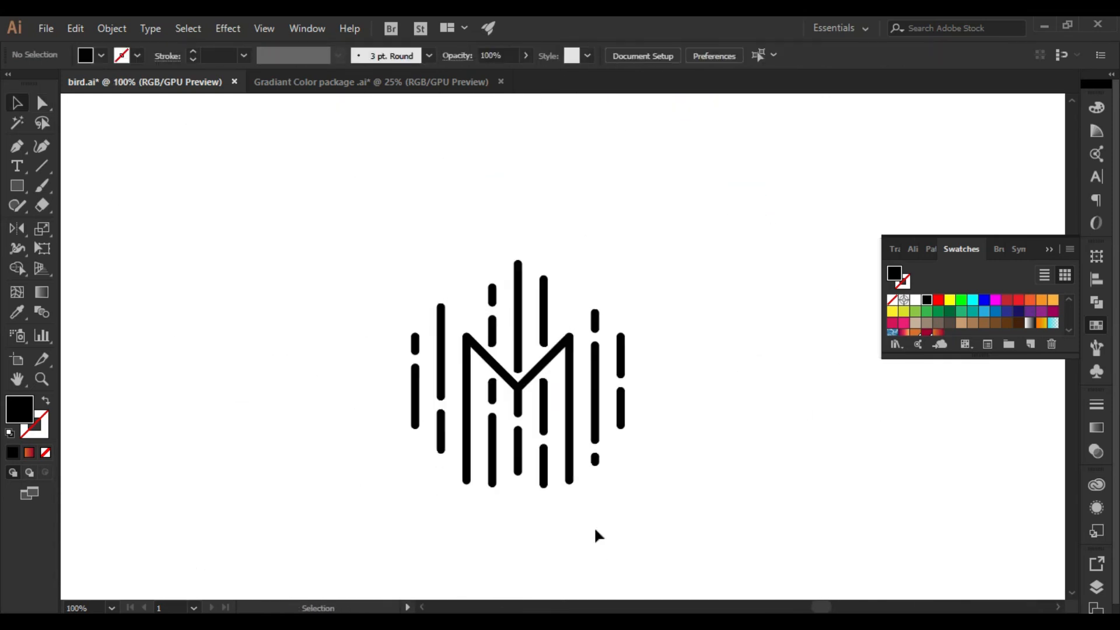
- Add the text "Music" beneath the logo mark and enlarge it to about 113.56 pt
key(t)
click(448, 465)
text(Music)
key(Escape)
drag(491, 469, 733, 474)
- Set the wordmark in MTT Milano Medium as widely spaced capital letters
click(600, 55)
text(mo)
click(605, 79)
click(599, 100)
click(606, 102)
click(1095, 176)
click(904, 290)
- Fill all the bars outside the M shape with the magenta-to-orange gradient swatch
drag(290, 250, 550, 307)
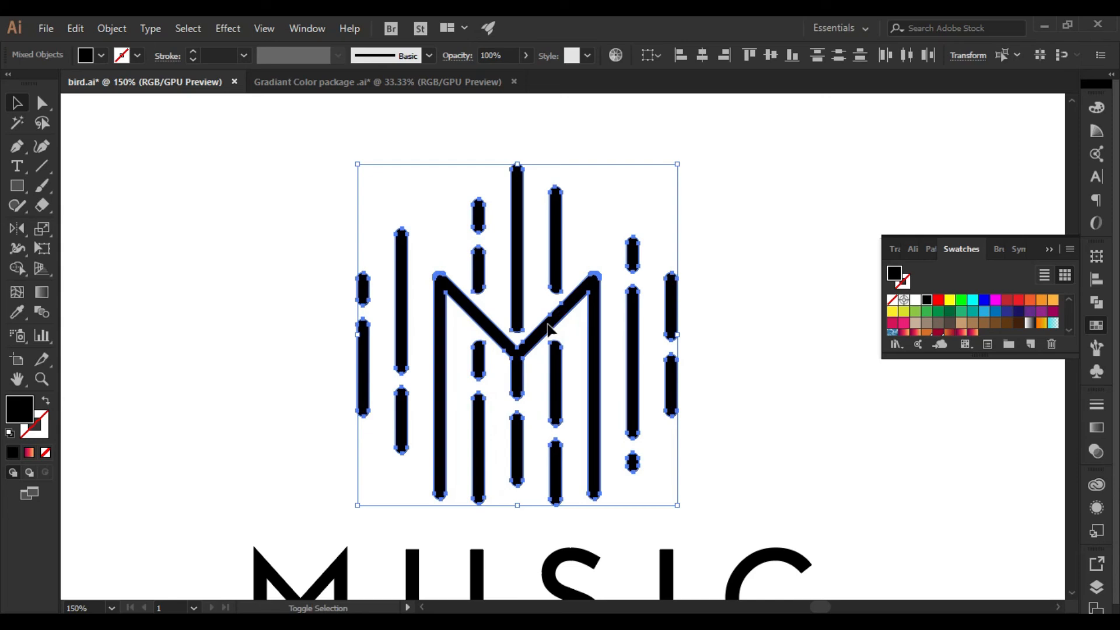
shift+click(547, 323)
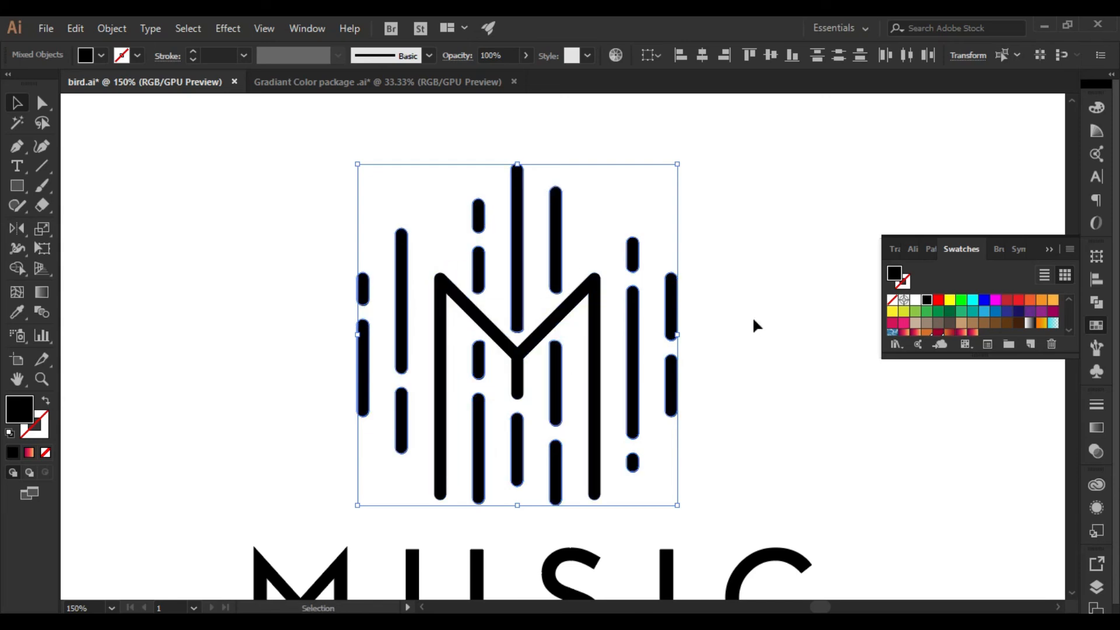
click(961, 333)
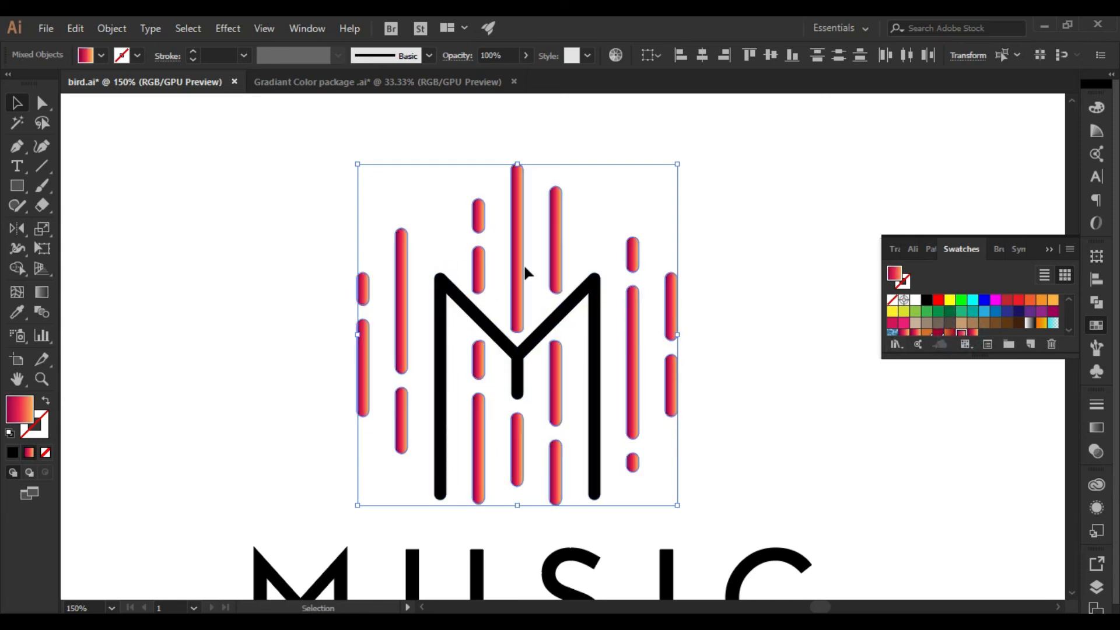
- Redraw the bars' shared gradient vertically, from dark magenta above the tallest bar to yellow just below the M's short central stem
drag(602, 312, 583, 434)
key(g)
drag(489, 221, 509, 520)
scroll(506, 379, down, 3)
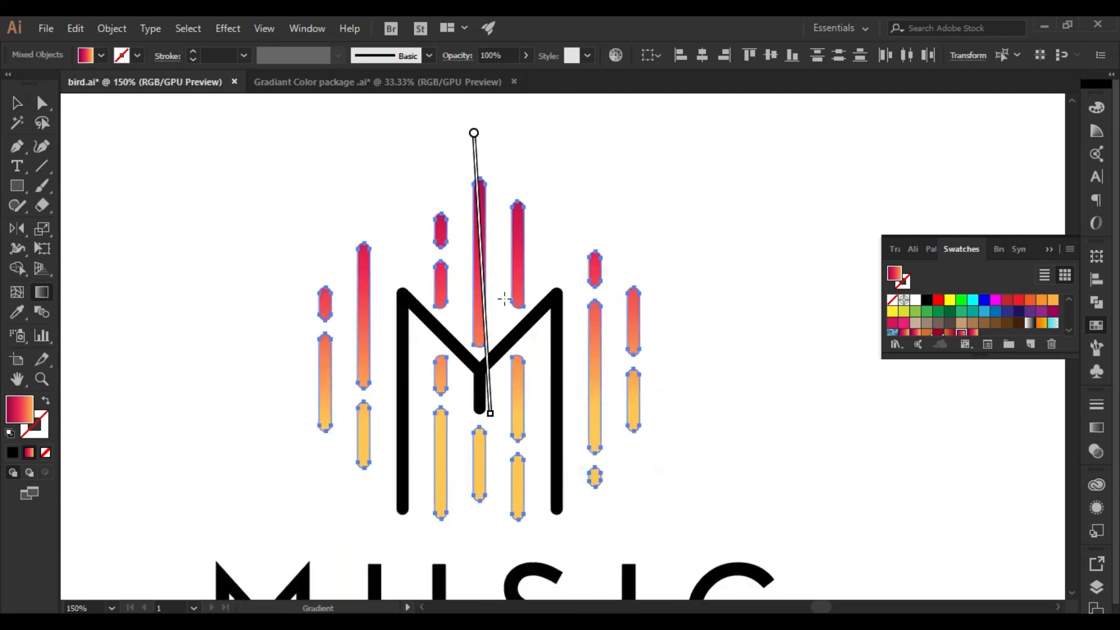
drag(470, 168, 485, 447)
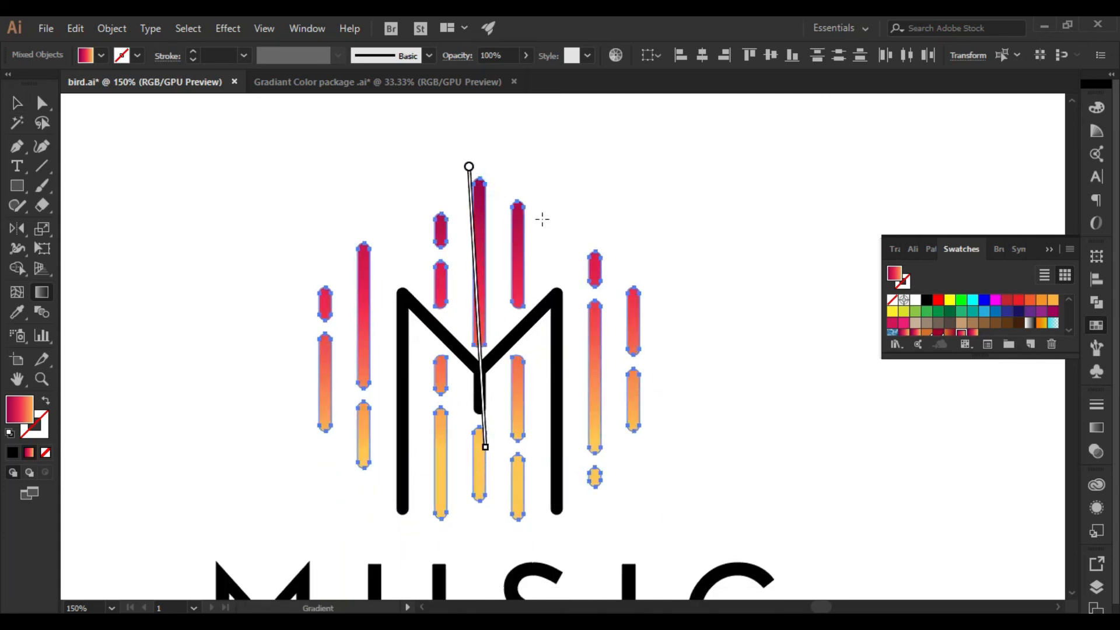
drag(468, 167, 518, 113)
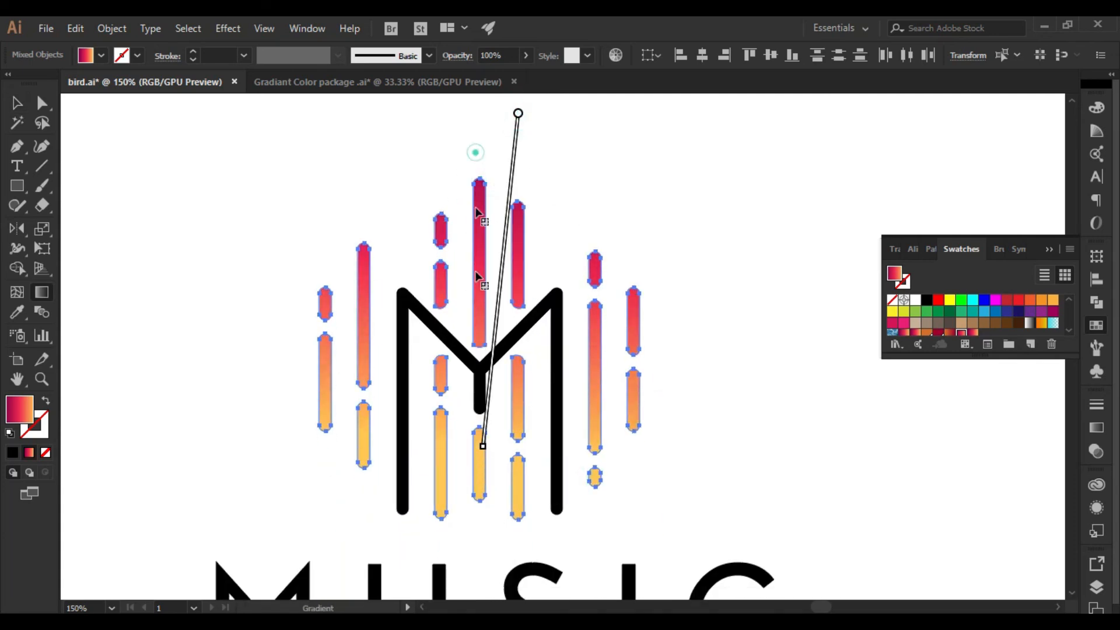
drag(475, 159, 475, 414)
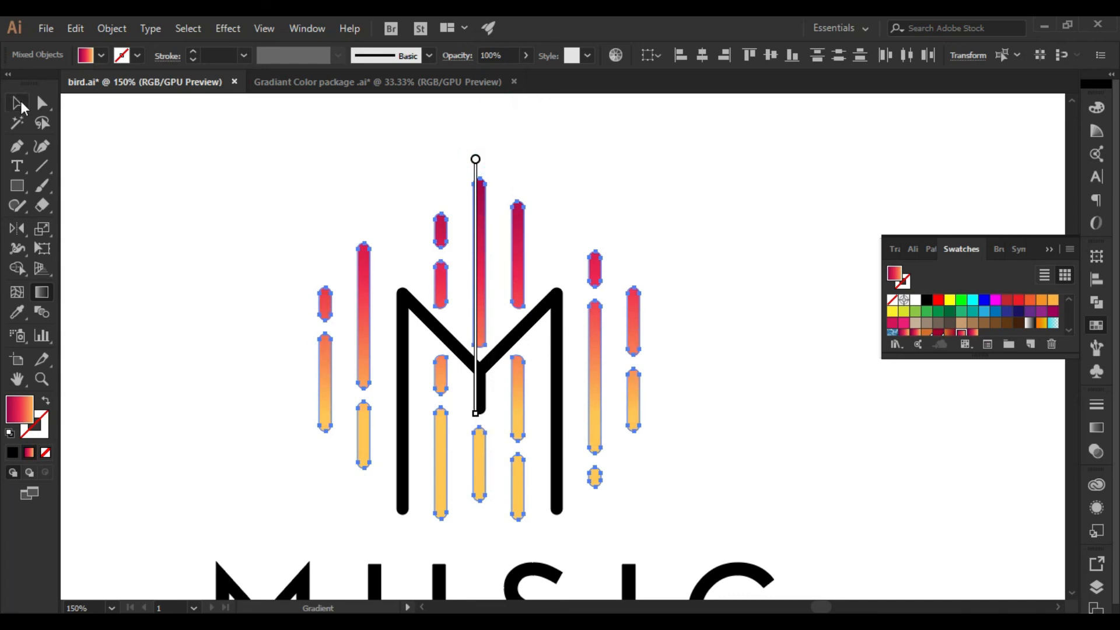
click(18, 103)
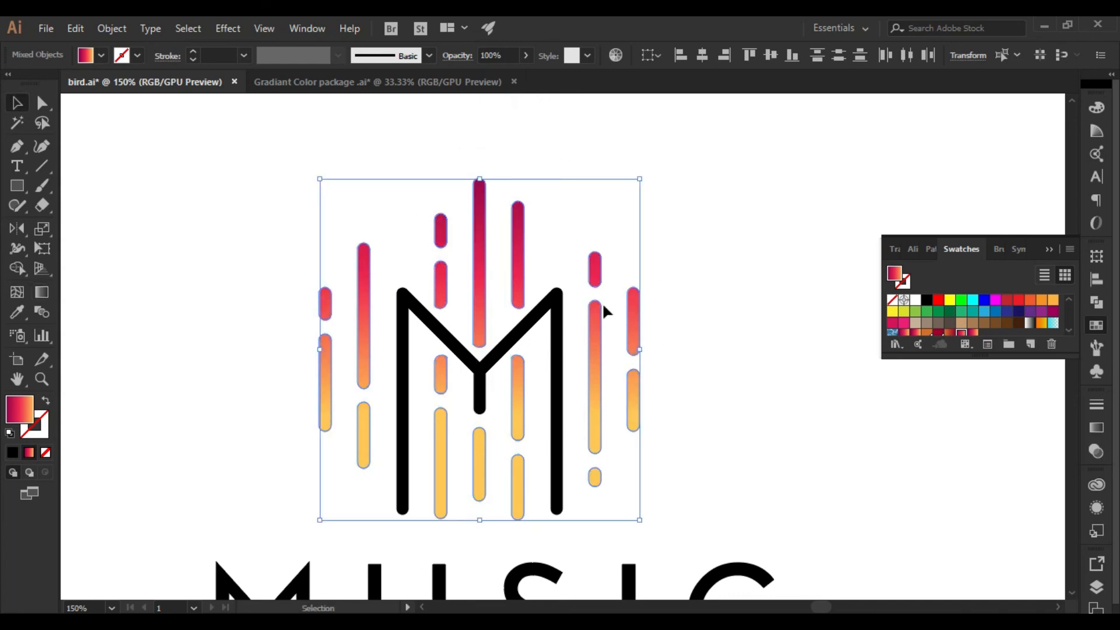
- Fill the M shape with the same gradient swatch and run it vertically from dark magenta at its peaks to yellow near its feet
click(517, 331)
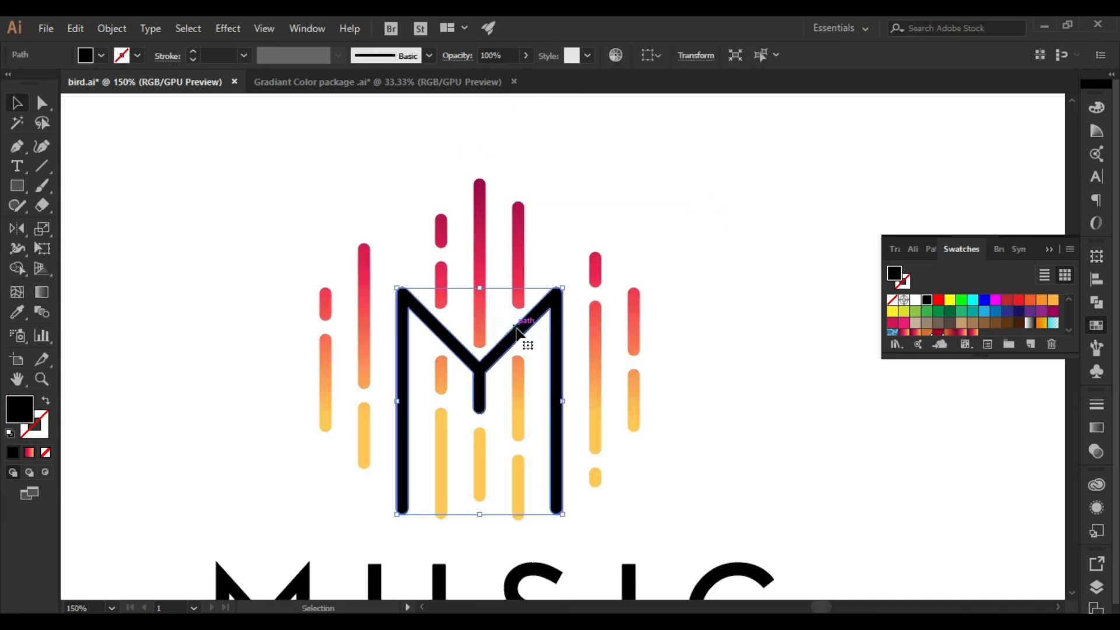
click(961, 332)
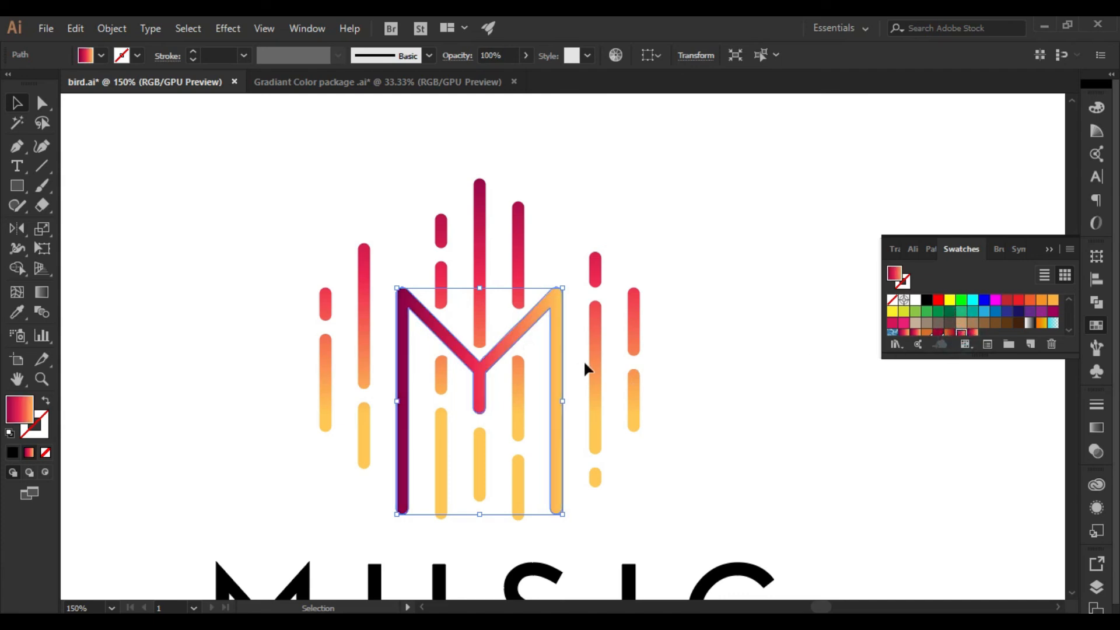
key(g)
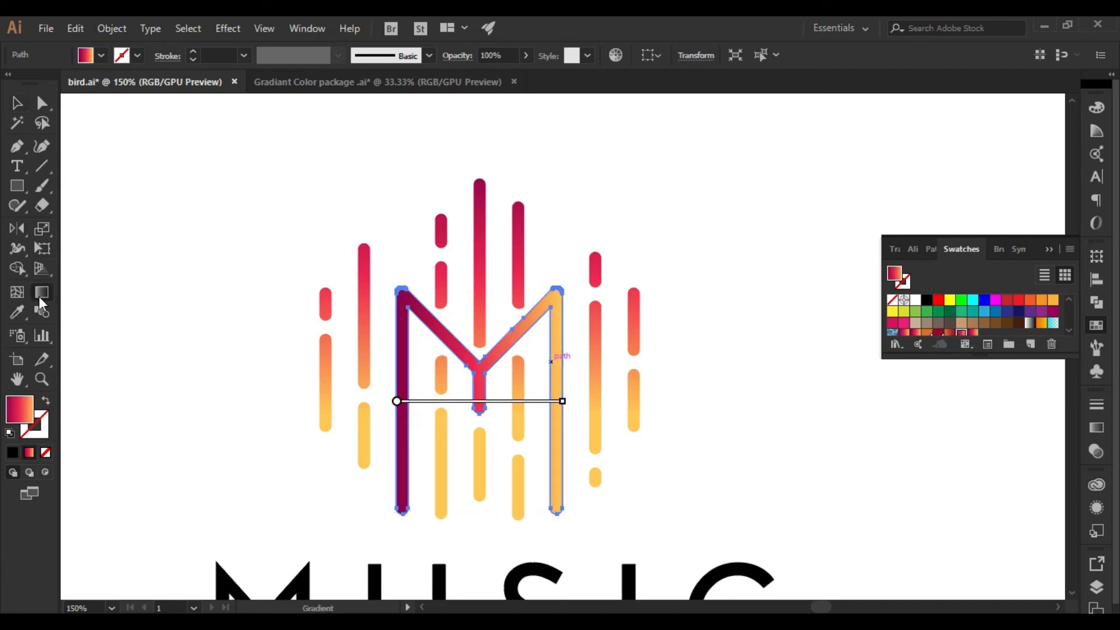
mouse_move(485, 278)
mouse_down()
mouse_move(499, 460)
mouse_move(481, 446)
mouse_up()
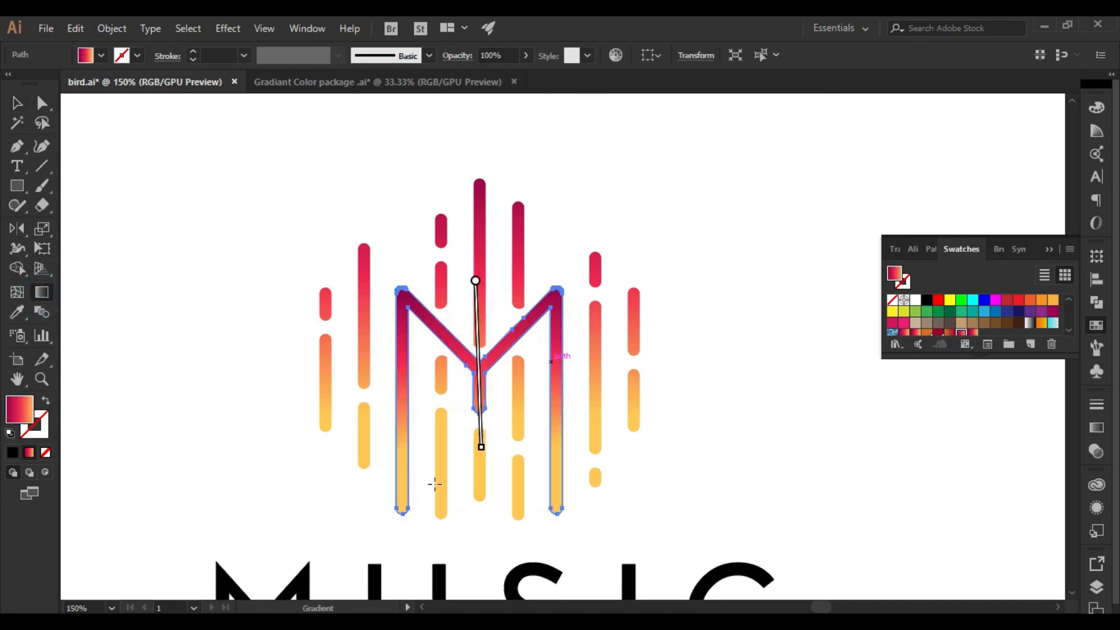
mouse_move(497, 315)
mouse_down()
mouse_move(495, 437)
mouse_move(479, 432)
mouse_up()
drag(480, 371, 480, 451)
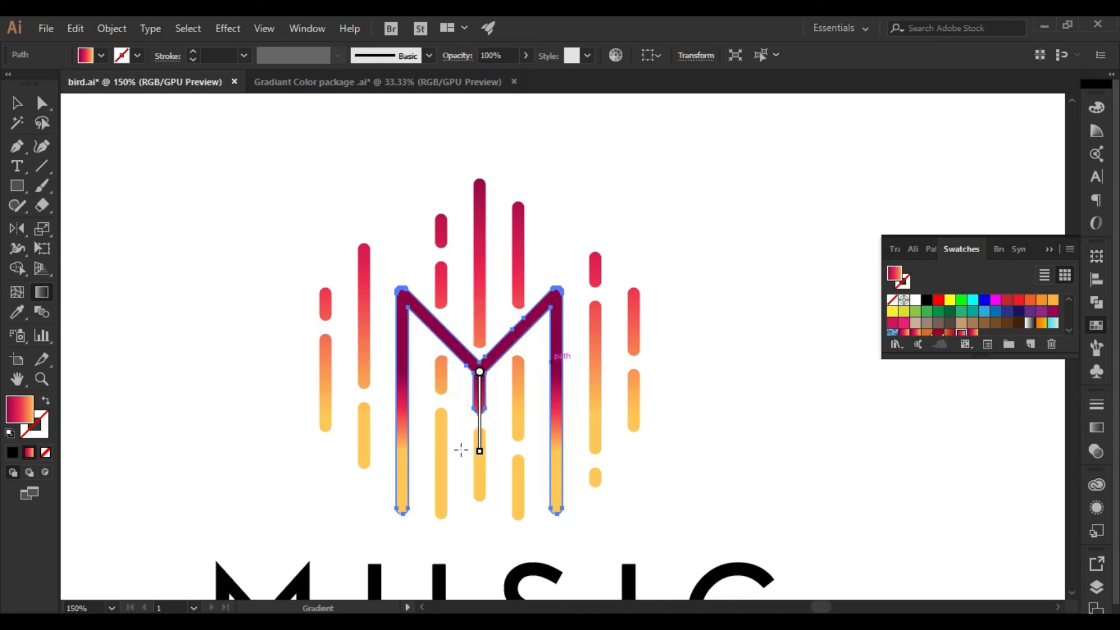
mouse_move(480, 297)
mouse_down()
mouse_move(493, 452)
mouse_move(479, 446)
mouse_up()
click(19, 111)
click(162, 224)
- Apply a gradient swatch to the MUSIC text and convert the text to outlines
key(ctrl+1)
click(439, 507)
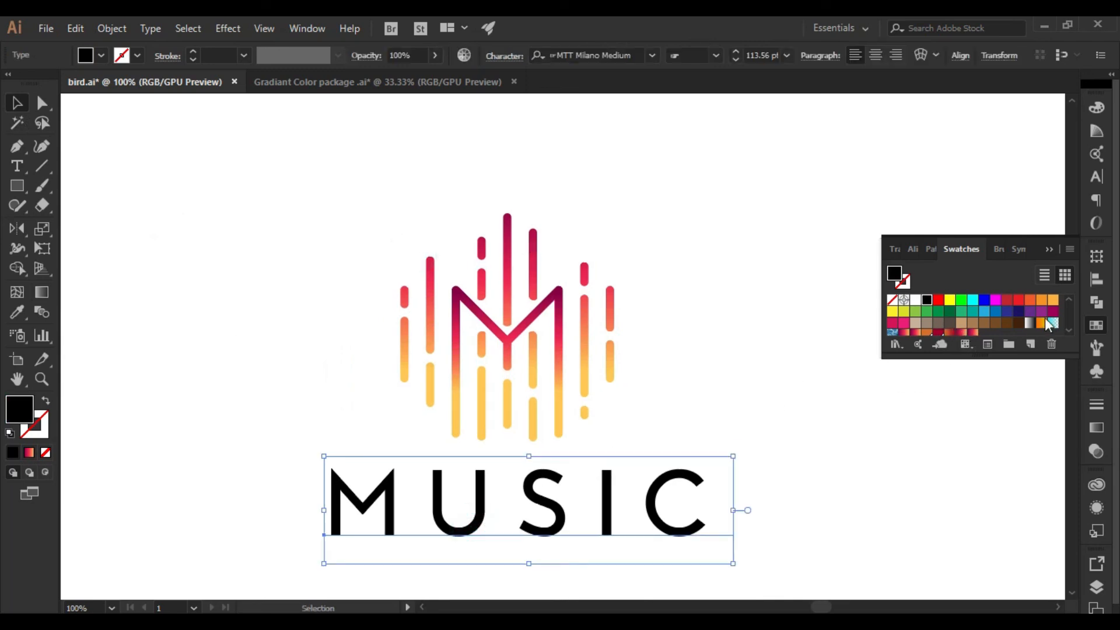
click(916, 332)
right_click(507, 562)
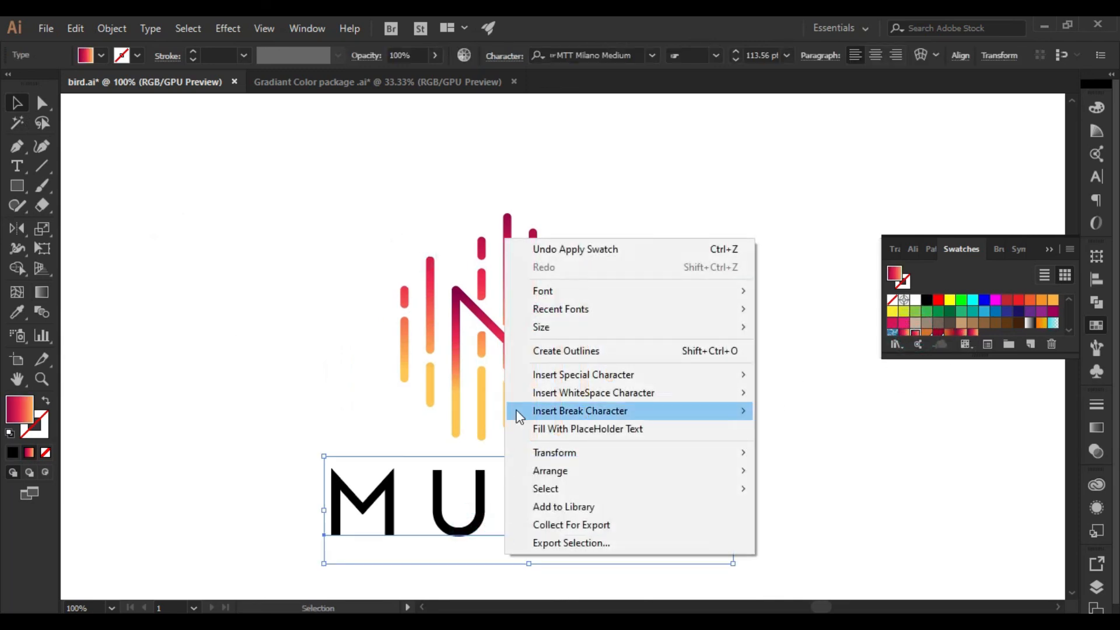
click(552, 350)
- Fill the outlined MUSIC lettering with the gradient swatch and run it horizontally from magenta at the M to orange at the C
click(906, 324)
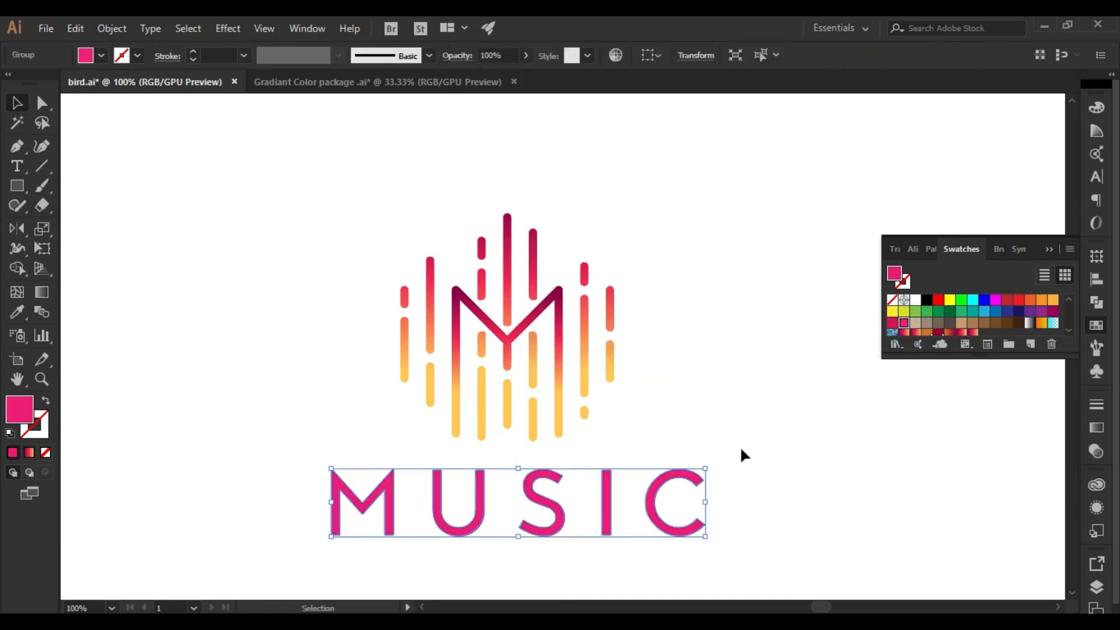
drag(738, 450, 736, 396)
click(907, 332)
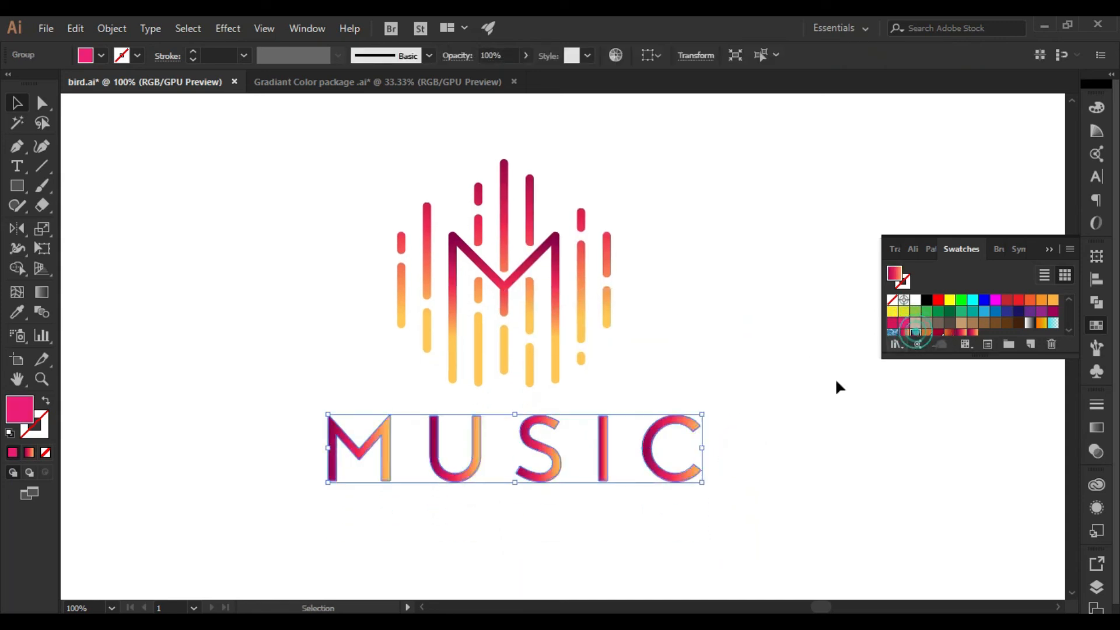
key(g)
drag(617, 522, 479, 347)
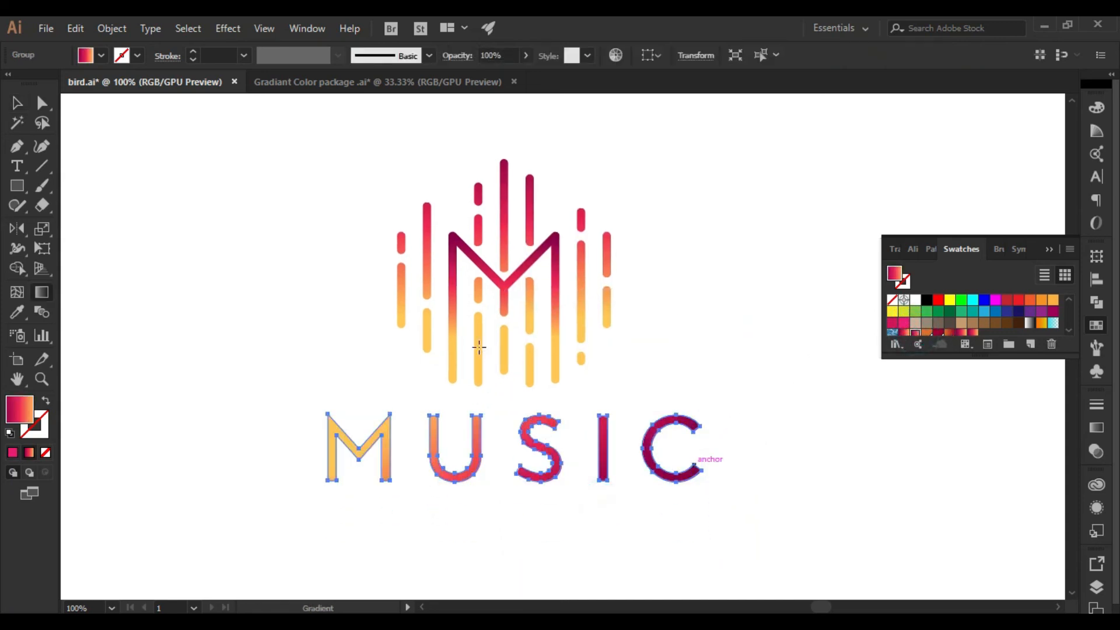
drag(698, 300, 408, 429)
drag(282, 435, 738, 454)
key(v)
- Center the logo mark and the MUSIC lettering horizontally on each other
key(ctrl+a)
key(ctrl+minus)
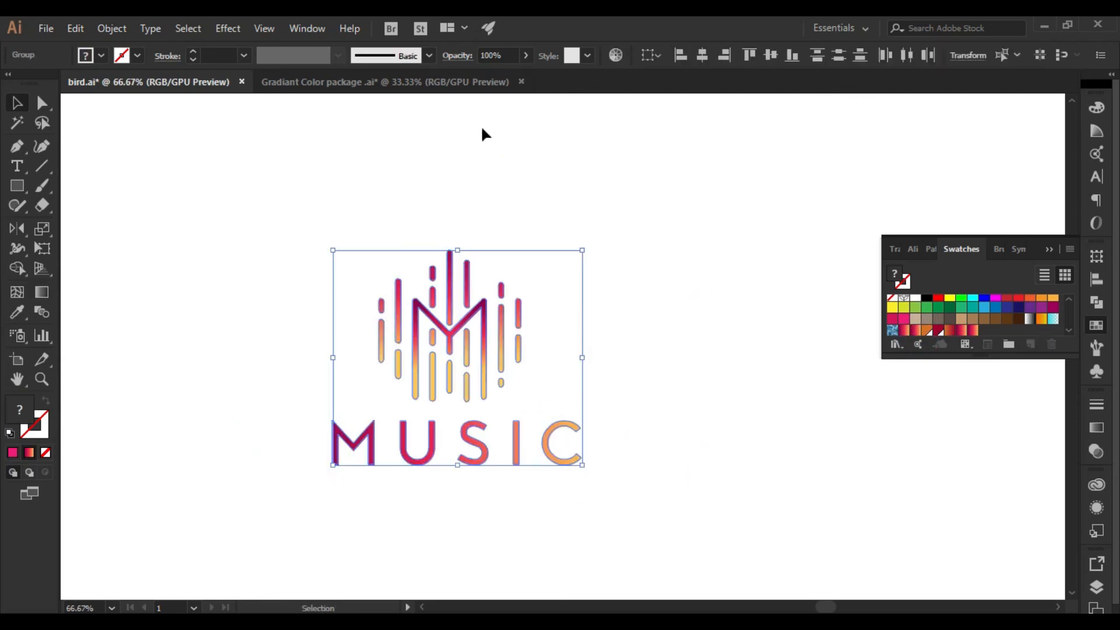
click(702, 54)
click(679, 352)
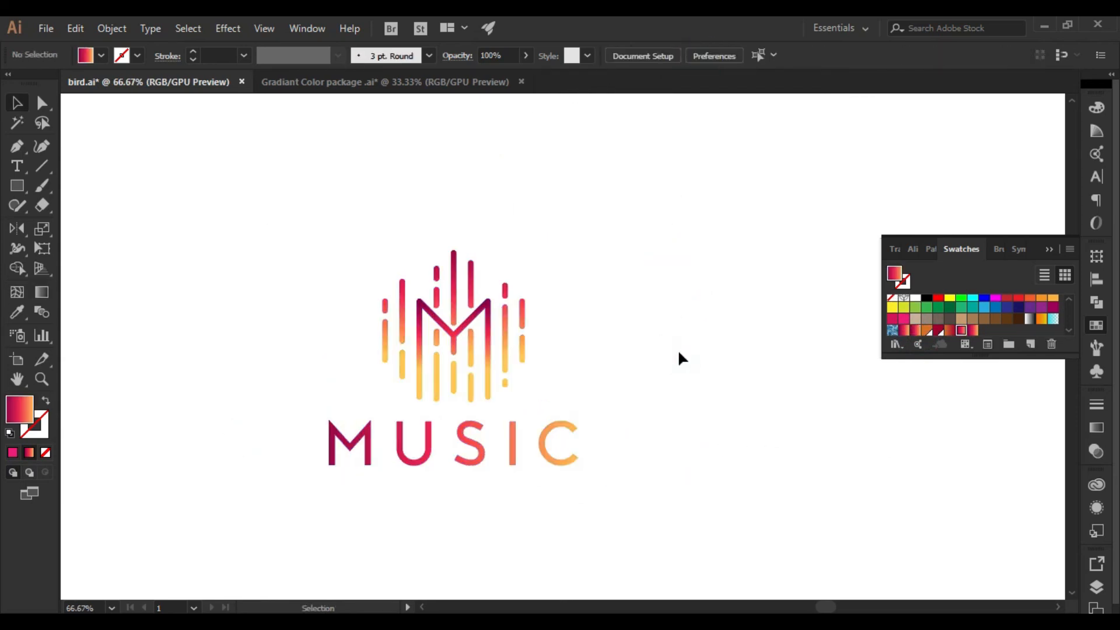